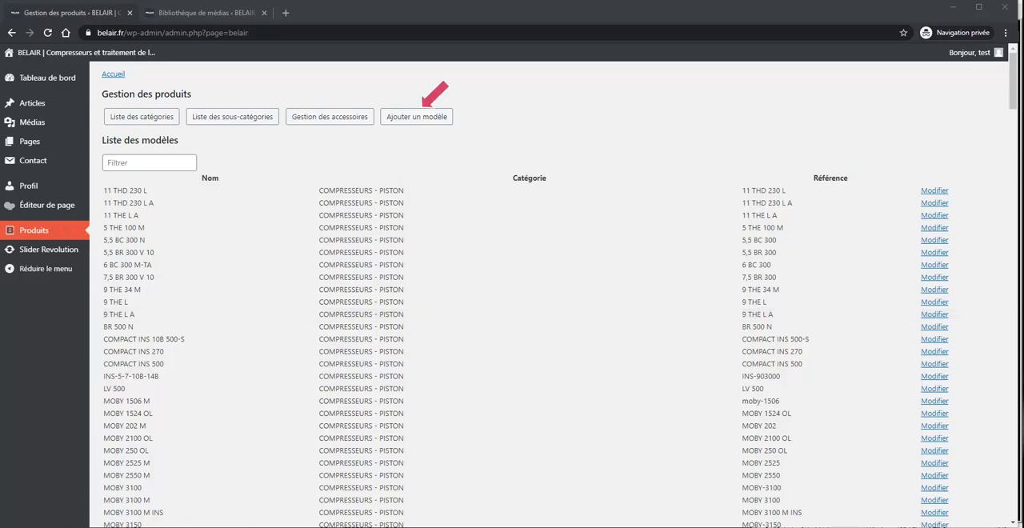
# Step: Add a model named "test" with slug "test", reference number 50001 and category COMPRESSEURS - PISTON
pyautogui.click(420, 117)
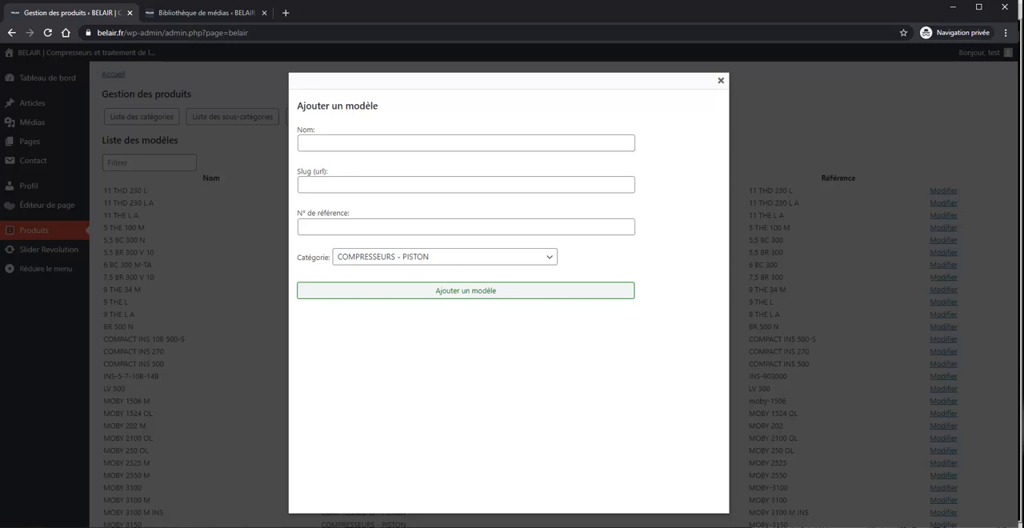
pyautogui.click(465, 143)
pyautogui.write('test')
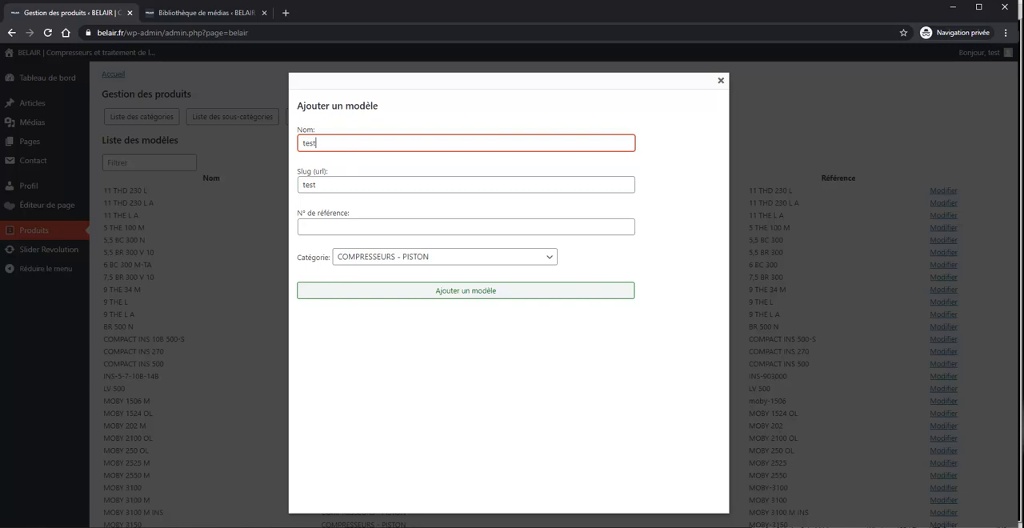
pyautogui.click(359, 225)
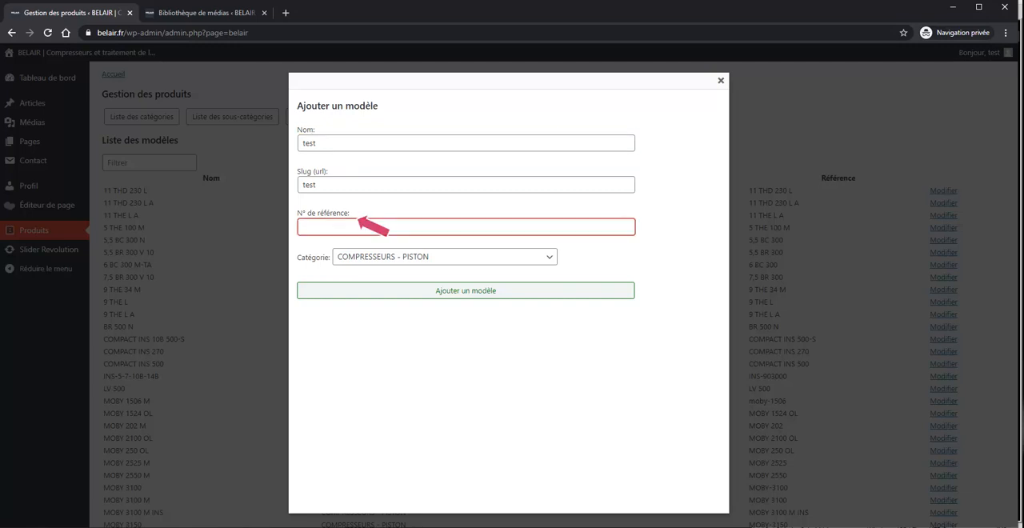
pyautogui.write('50001')
pyautogui.press('Tab')
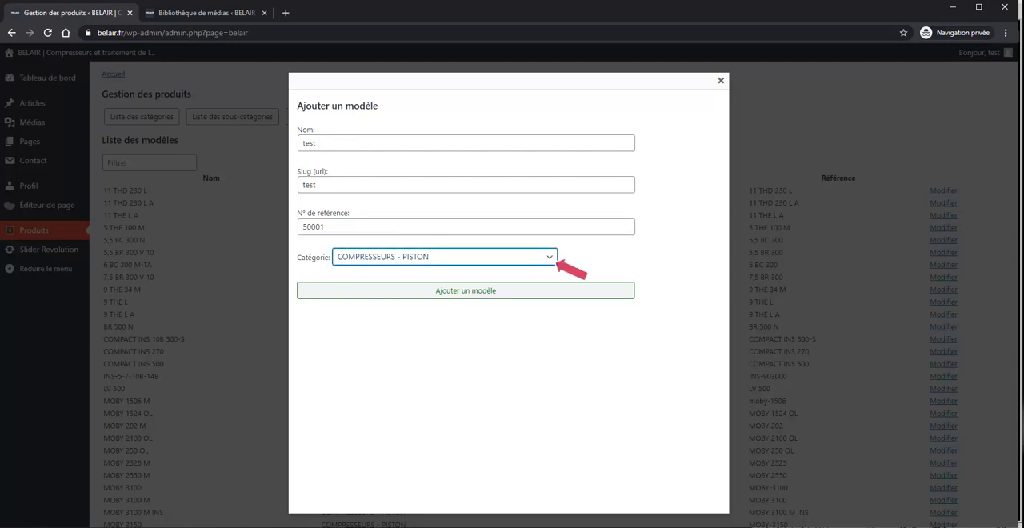
pyautogui.press('Tab')
pyautogui.press('Return')
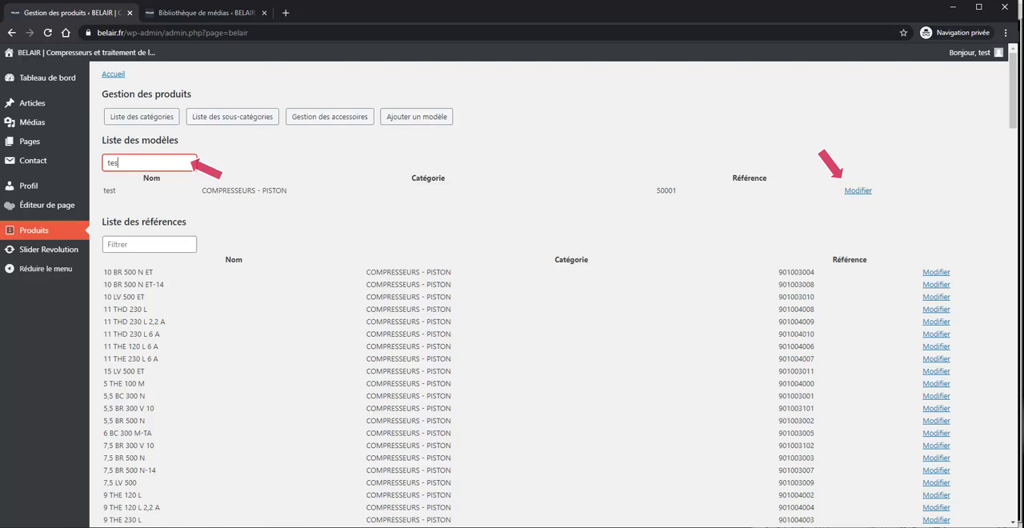
# Step: Open the "test" model for editing and start a reference for it named "test 55"
pyautogui.click(858, 190)
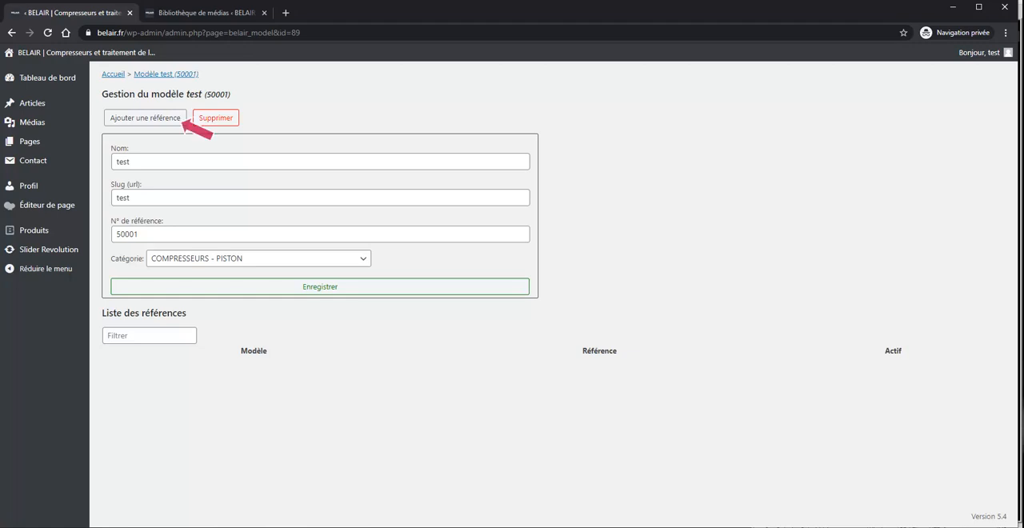
pyautogui.click(145, 118)
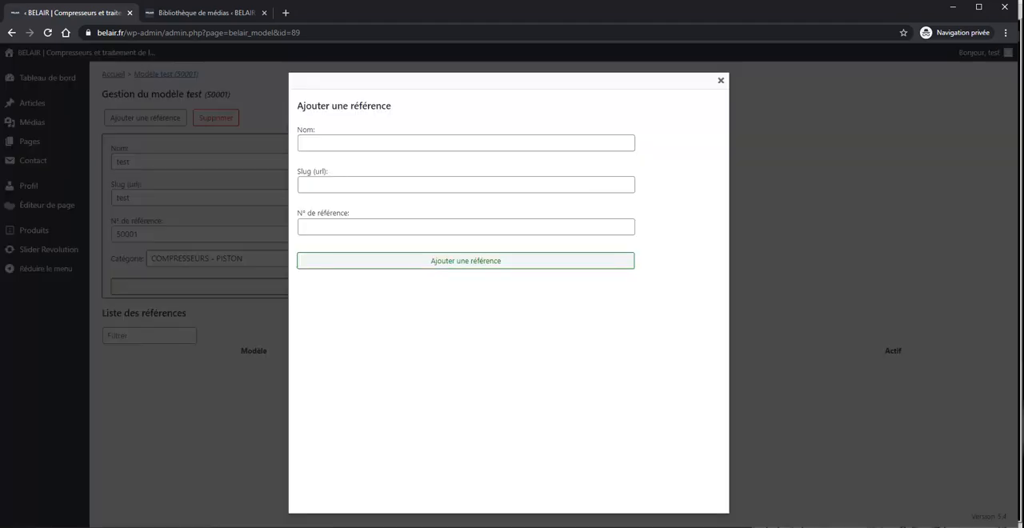
pyautogui.click(466, 143)
pyautogui.write('test')
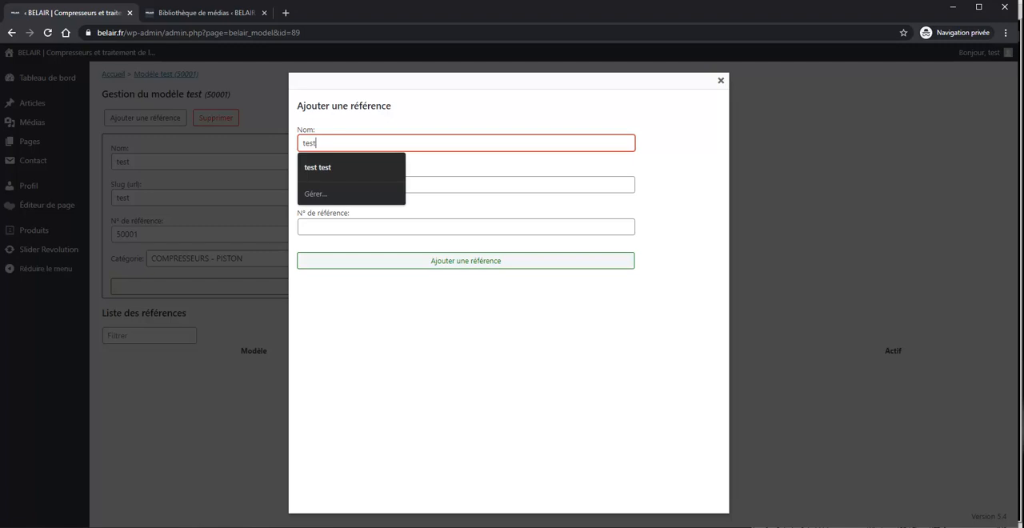
pyautogui.press('BackSpace')
pyautogui.press('BackSpace')
pyautogui.press('BackSpace')
pyautogui.press('BackSpace')
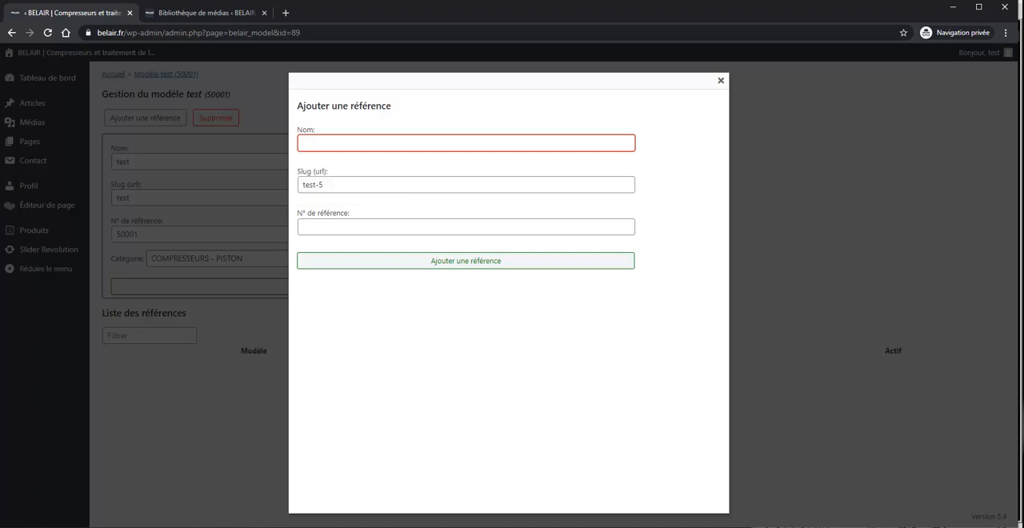
pyautogui.write('test 55')
# Step: Set the reference's slug to "test-55-250GB" and its reference number to 50001, and add it to the model
pyautogui.click(465, 184)
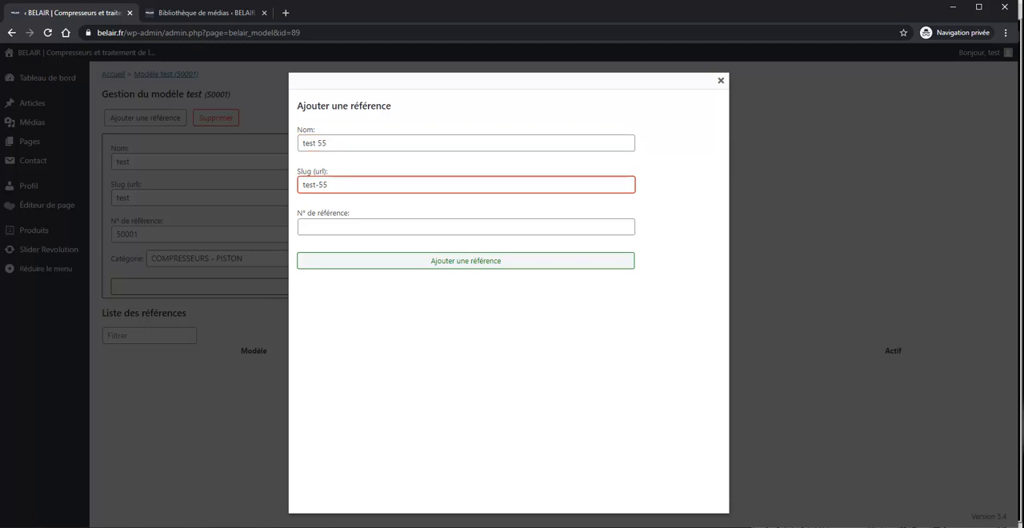
pyautogui.write('-250GB')
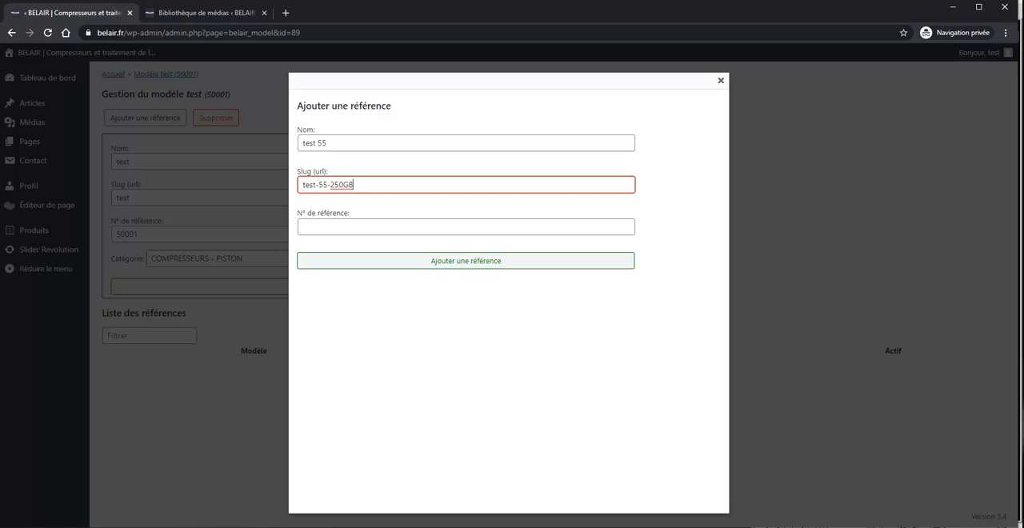
pyautogui.press('Tab')
pyautogui.write('5')
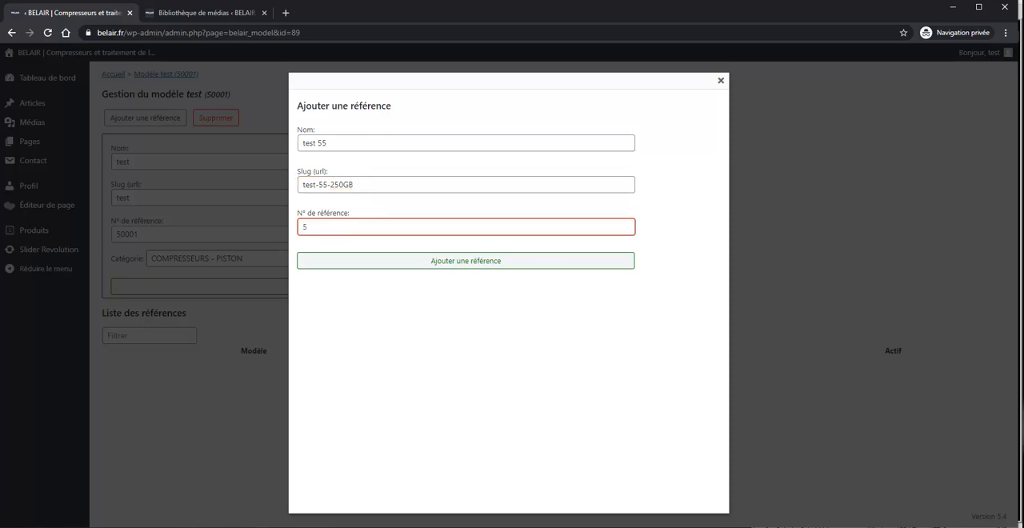
pyautogui.write('0001')
pyautogui.press('Return')
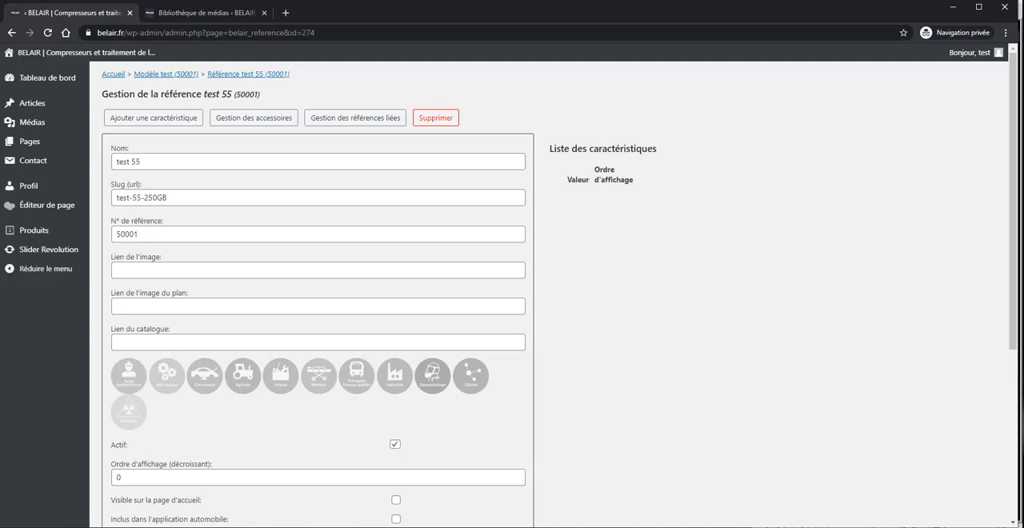
# Step: Open the media library in a separate browser tab and browse to the Produits folder
pyautogui.moveTo(32, 121)
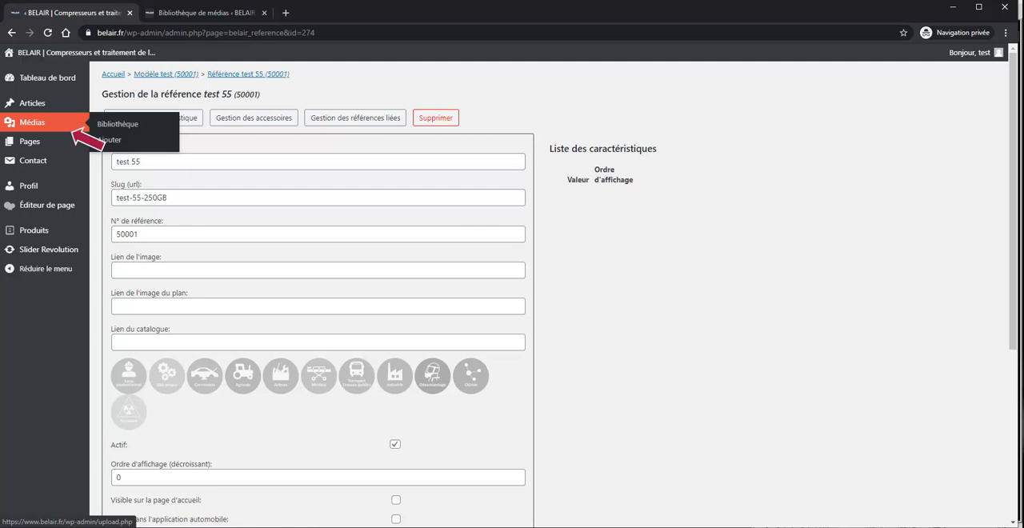
pyautogui.rightClick(104, 123)
pyautogui.click(169, 128)
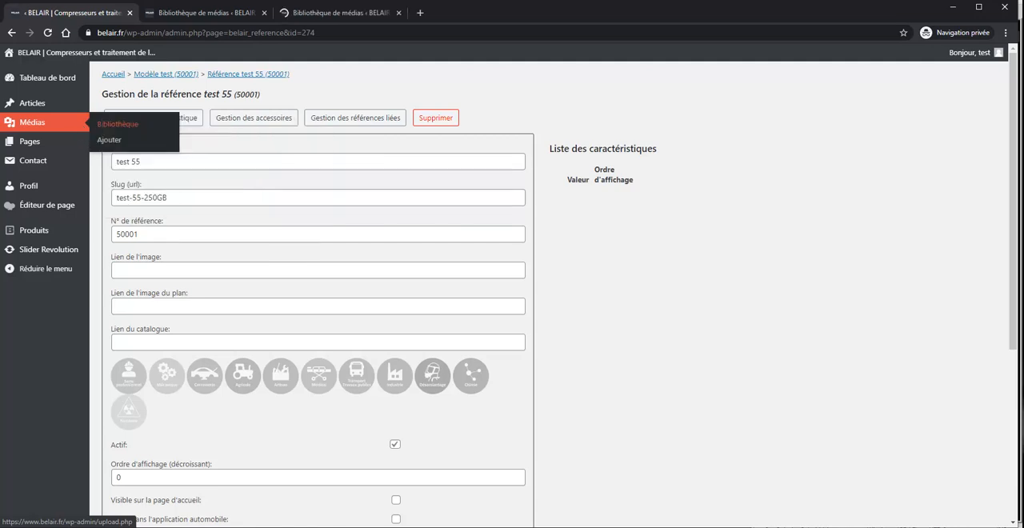
pyautogui.click(341, 13)
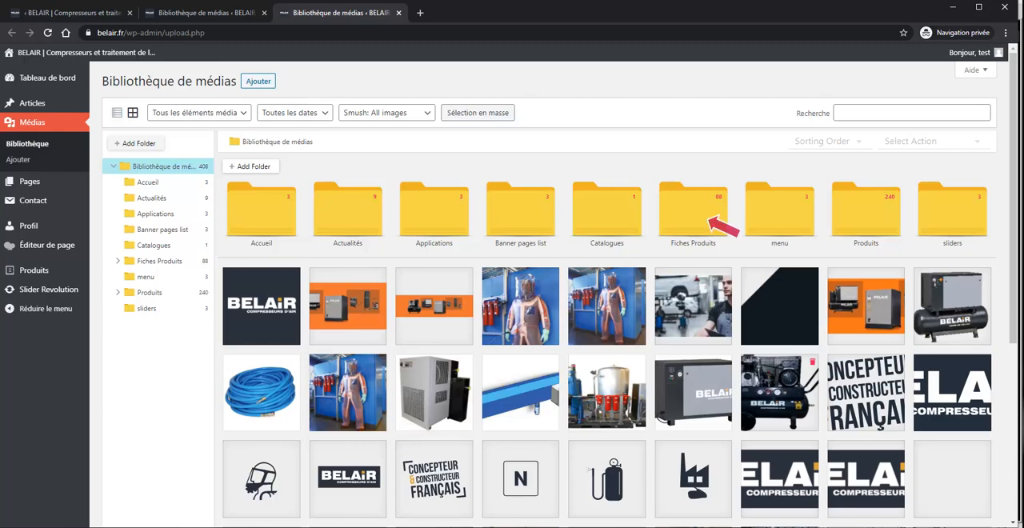
pyautogui.click(150, 292)
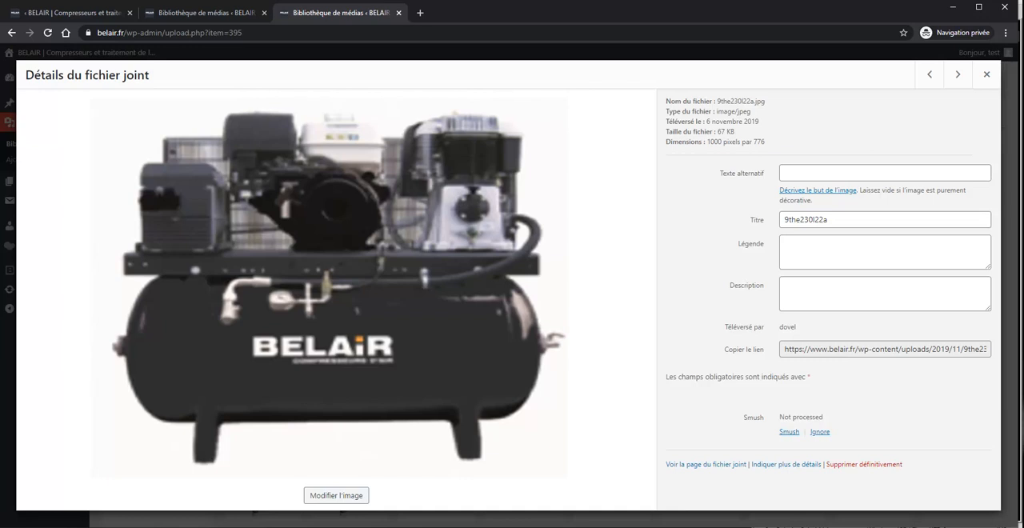
pyautogui.press('Escape')
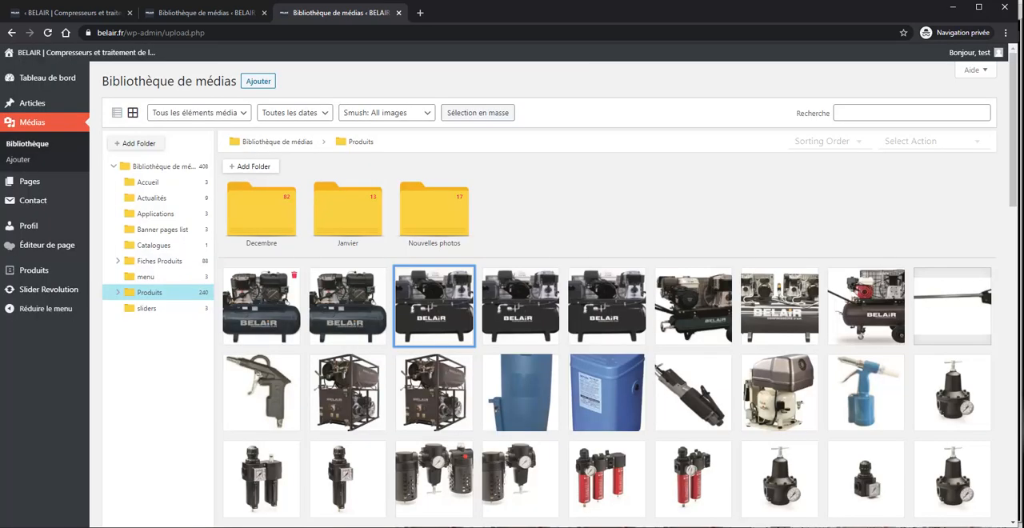
# Step: Open the details of the first image in the Produits folder and examine its dimensions and file size
pyautogui.click(262, 307)
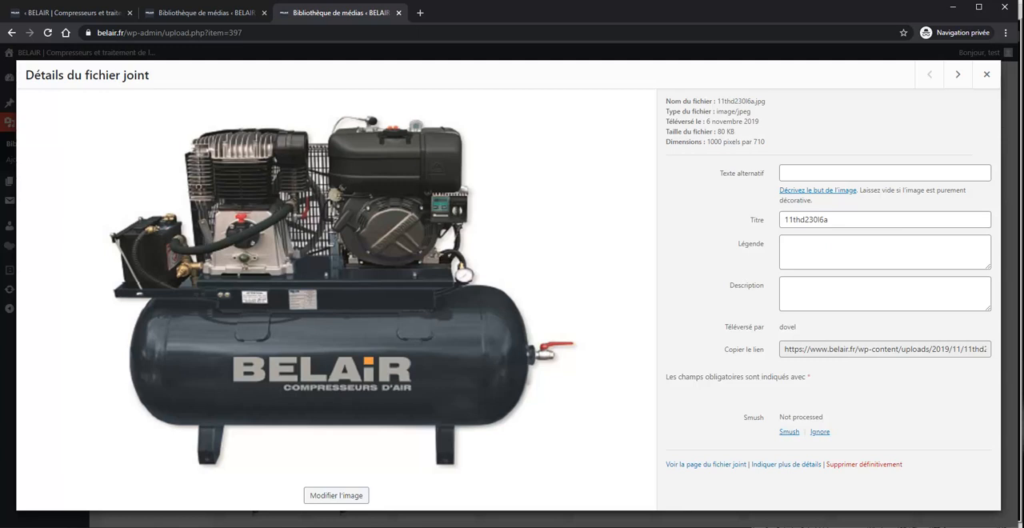
pyautogui.moveTo(678, 142); pyautogui.dragTo(765, 142)
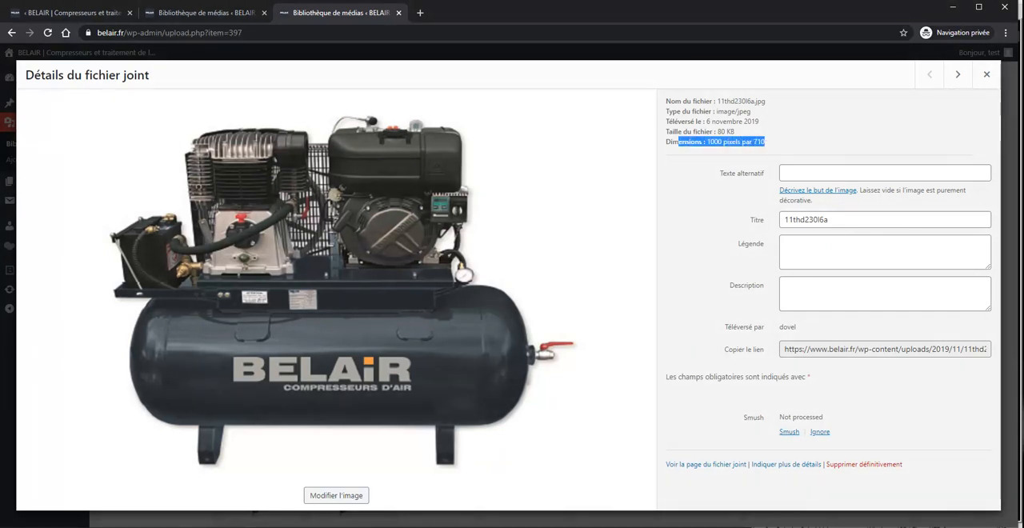
pyautogui.moveTo(676, 131); pyautogui.dragTo(735, 131)
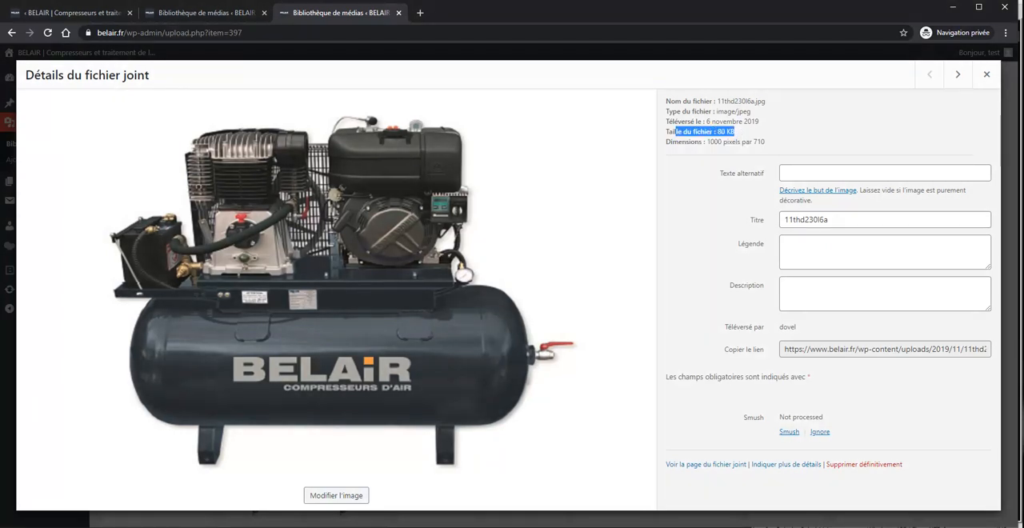
# Step: Copy the link of the 11thd230l6a.jpg image and paste it as the image link of reference "test 55"
pyautogui.tripleClick(794, 349)
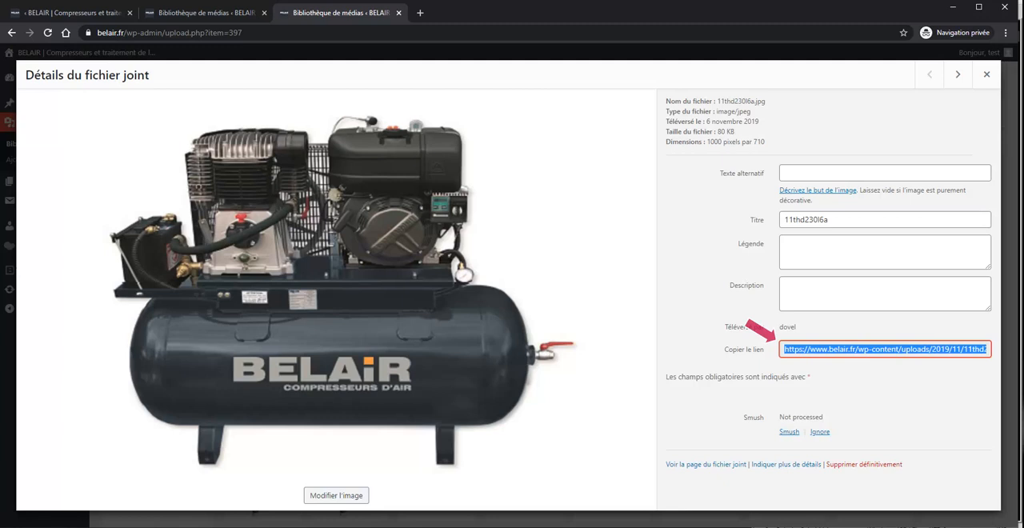
pyautogui.rightClick(793, 349)
pyautogui.click(789, 360)
pyautogui.click(72, 13)
pyautogui.rightClick(133, 271)
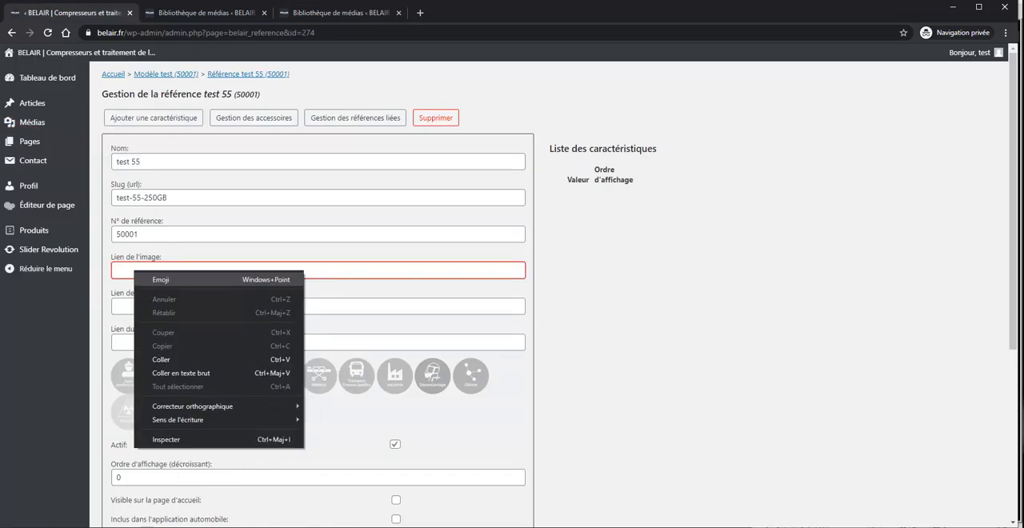
pyautogui.click(161, 360)
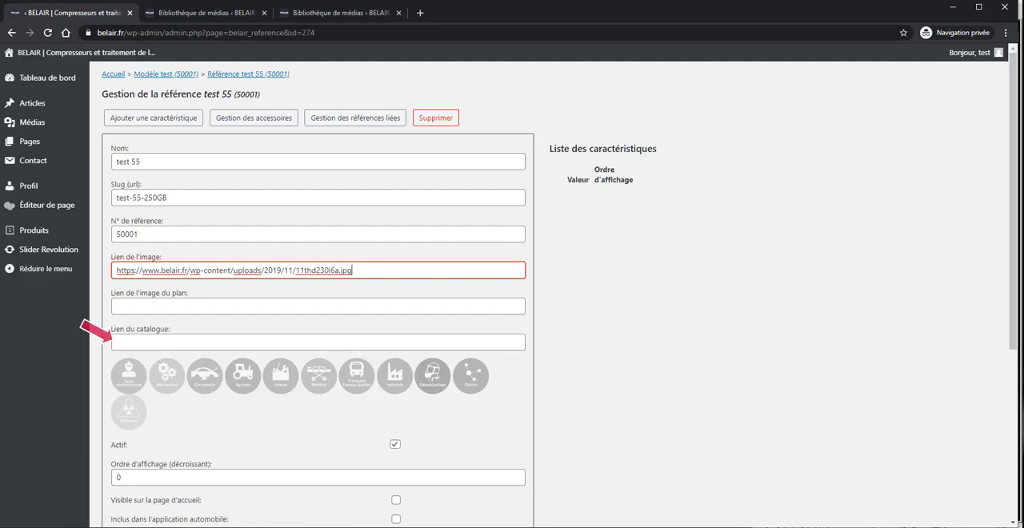
pyautogui.click(128, 342)
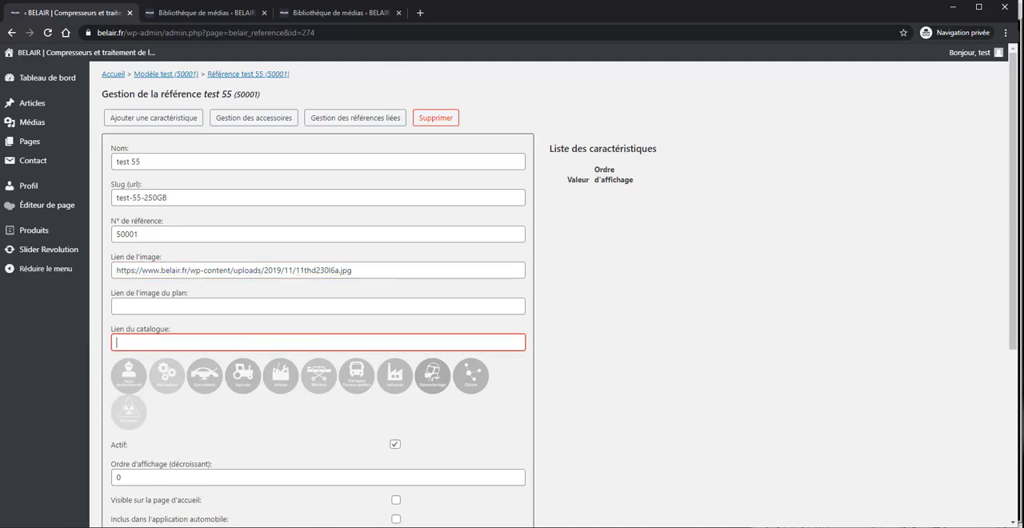
pyautogui.rightClick(120, 339)
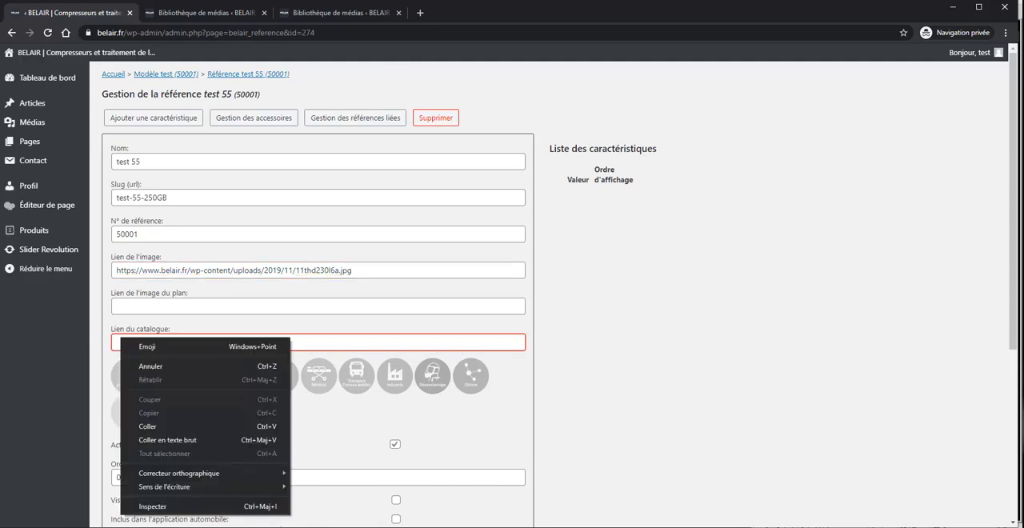
pyautogui.press('Escape')
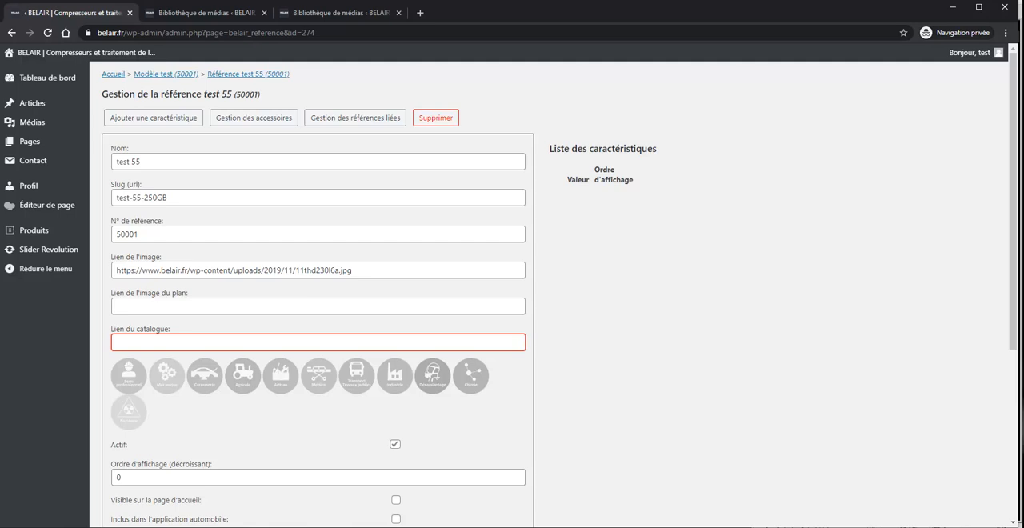
# Step: Enable the Carrosserie, Agricole, Artisan and Médical pictograms for the reference
pyautogui.scroll(-1, 160, 390)
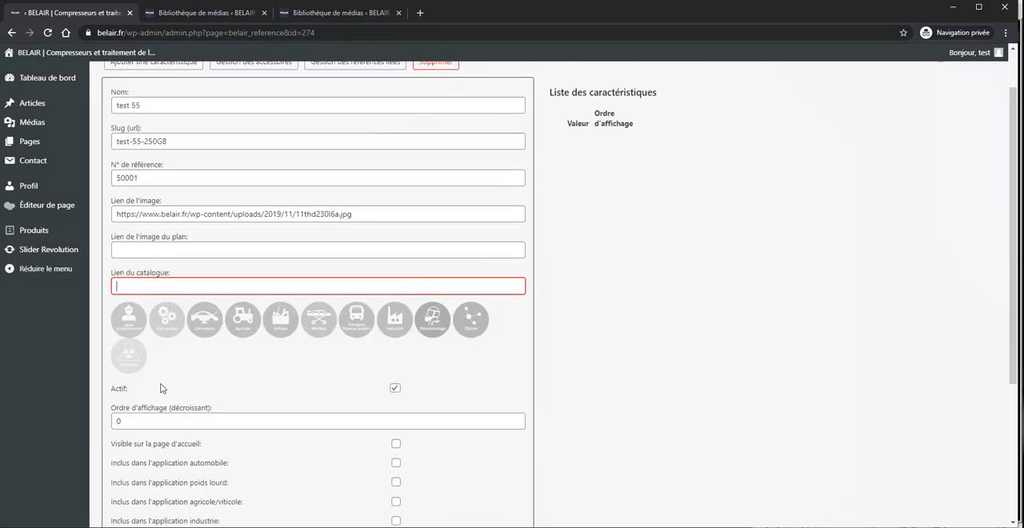
pyautogui.click(201, 324)
pyautogui.click(243, 321)
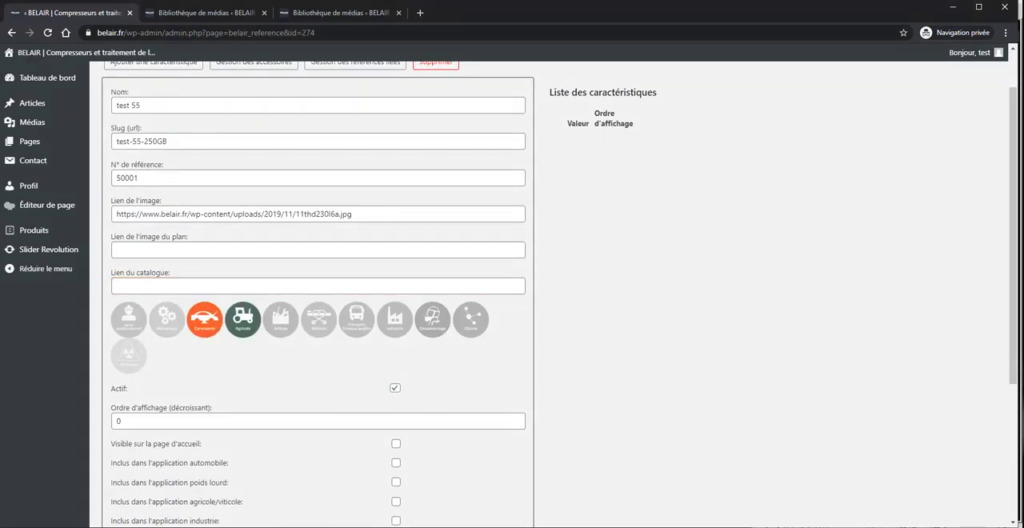
pyautogui.click(281, 321)
pyautogui.click(319, 319)
pyautogui.scroll(-3, 238, 383)
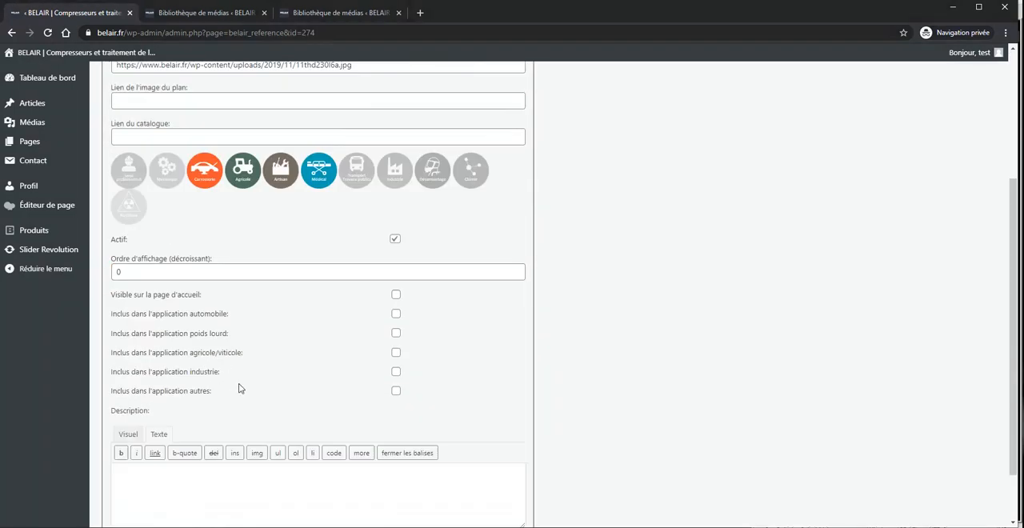
pyautogui.click(350, 251)
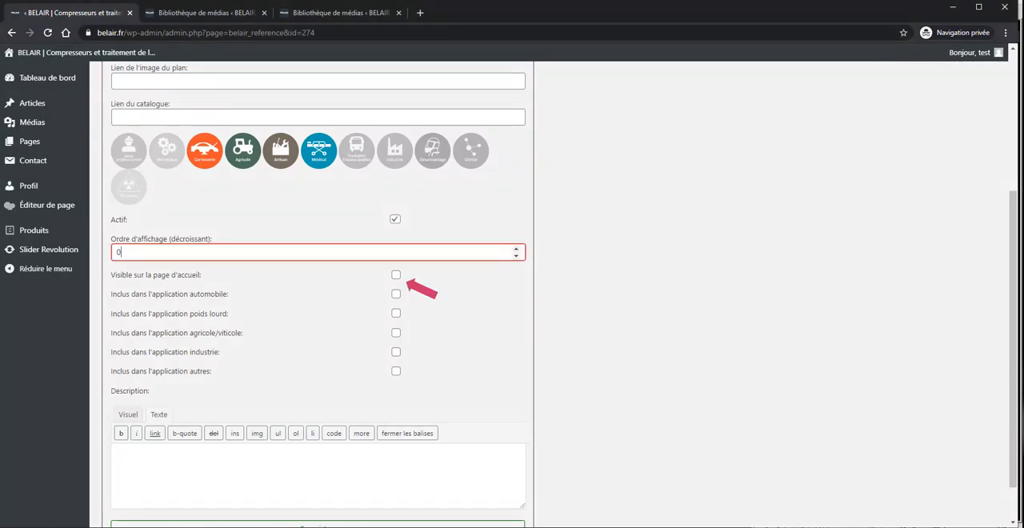
pyautogui.click(396, 275)
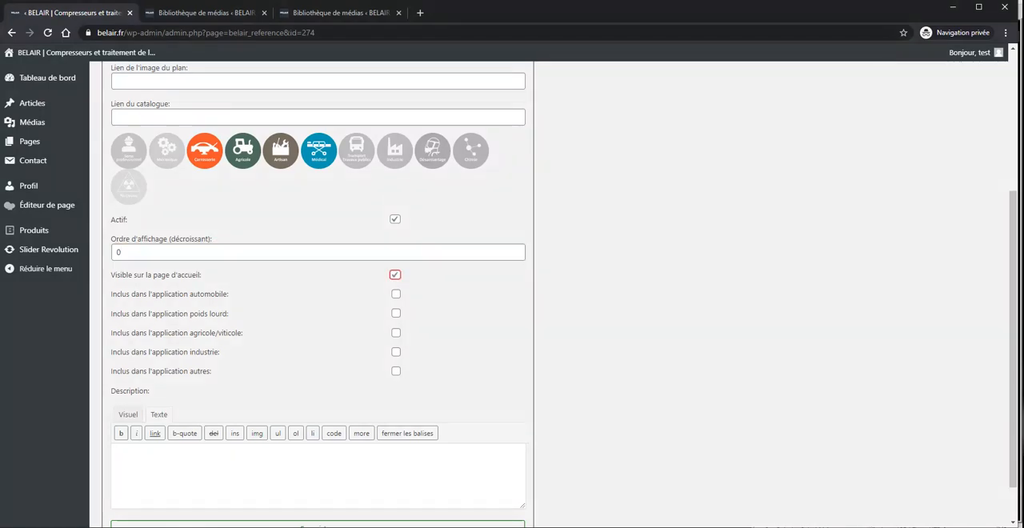
pyautogui.click(396, 275)
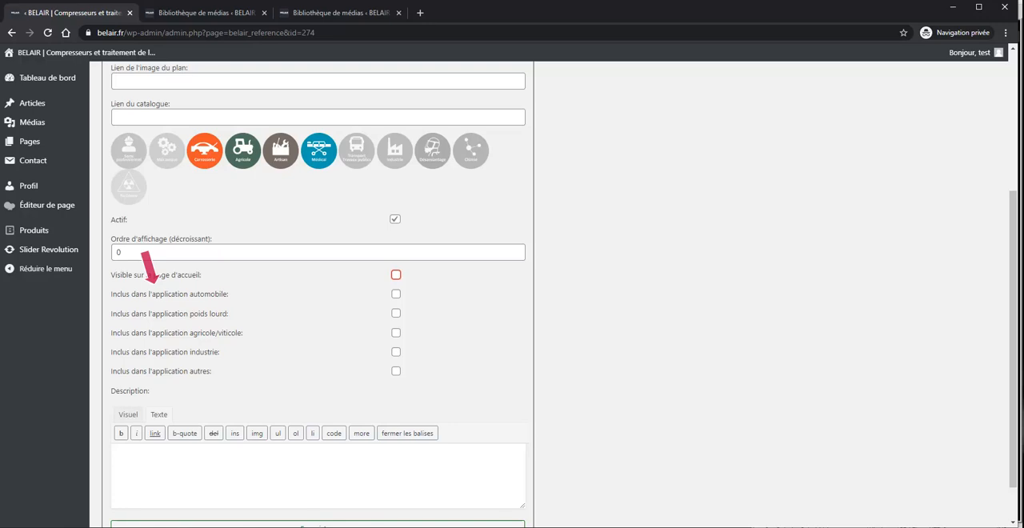
# Step: Fill in the reference's description with three lines: "dggdggdfgdf", "fdgdf" and "gdfgdfdfdgdg"
pyautogui.scroll(-1, 357, 382)
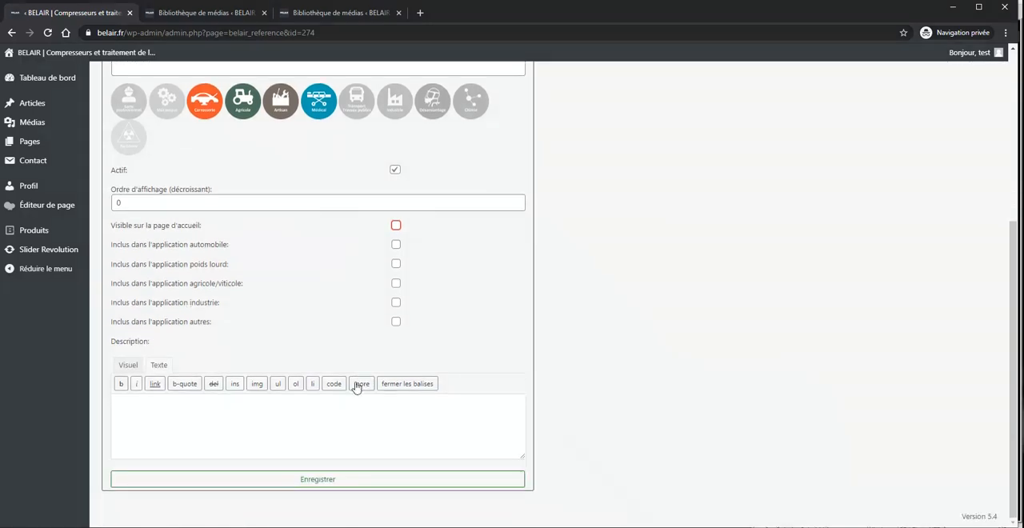
pyautogui.write('dggdggdfgdf')
pyautogui.press('Return')
pyautogui.write('fdgdf')
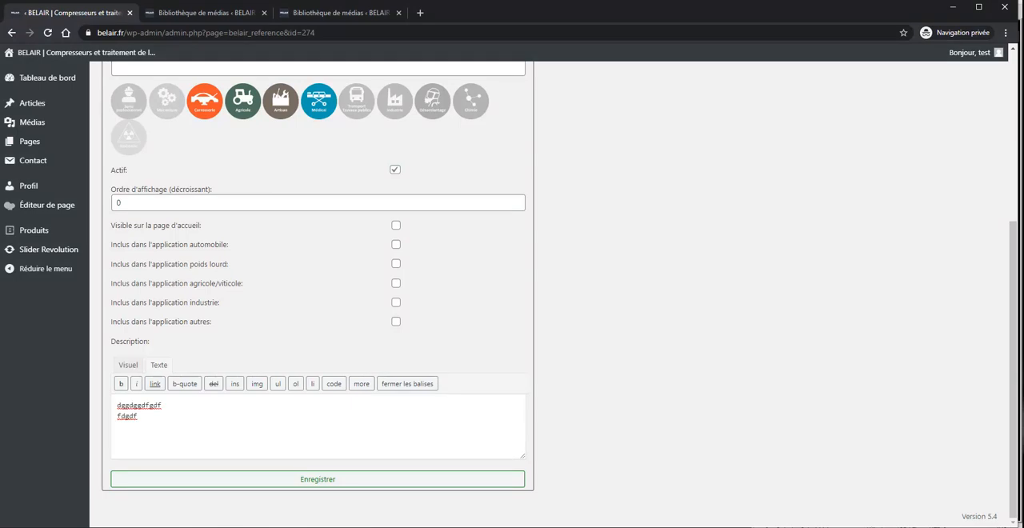
pyautogui.press('Return')
pyautogui.write('gdfgdfdfdgdg')
pyautogui.press('Tab')
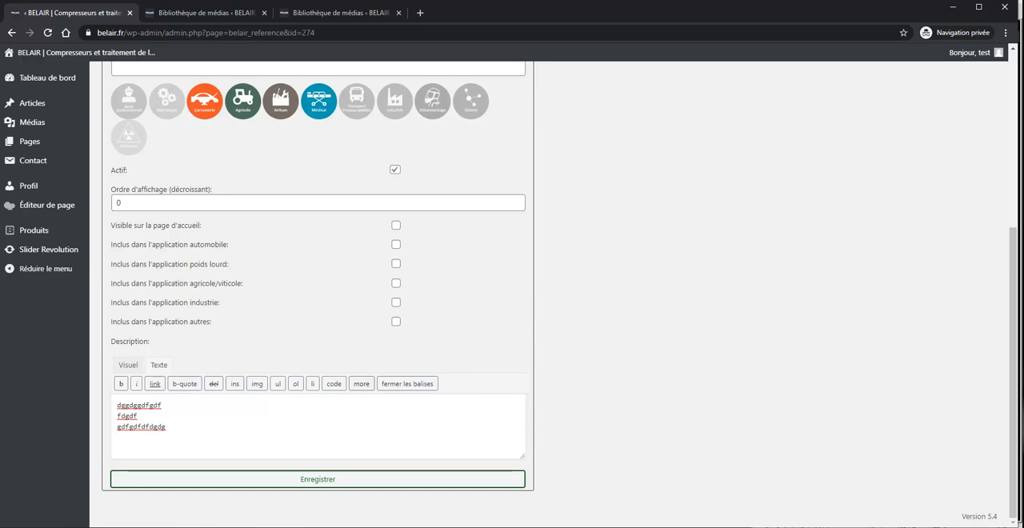
# Step: Add the characteristic "Capacité (L)", copied from Infos-B.txt, to reference "test 55" with value 50 and display order 1
pyautogui.scroll(5, 361, 384)
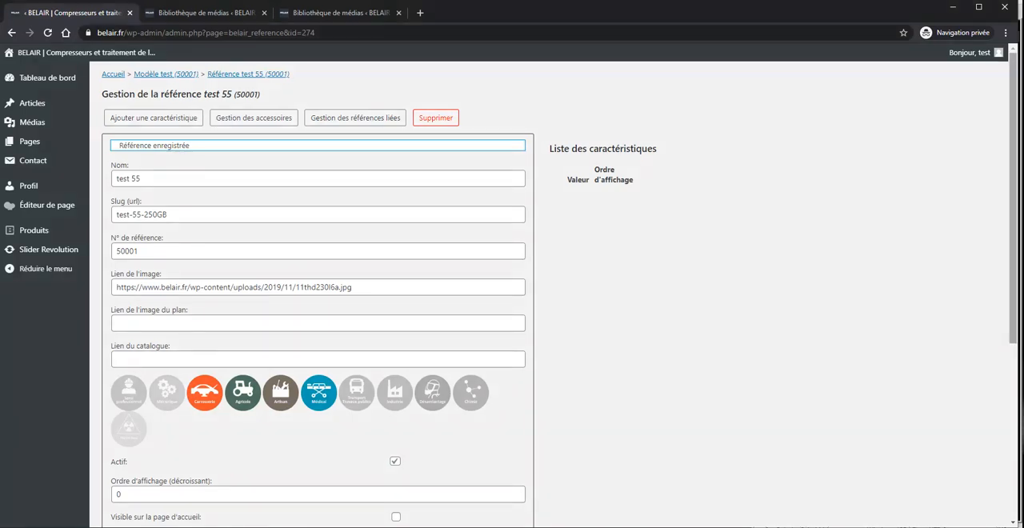
pyautogui.moveTo(1020, 324); pyautogui.dragTo(758, 325)
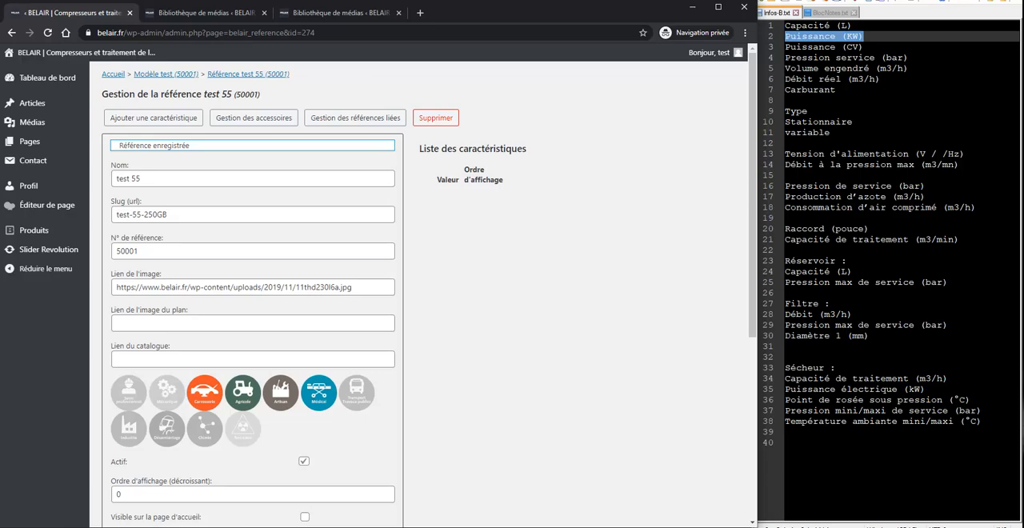
pyautogui.click(154, 118)
pyautogui.moveTo(854, 25); pyautogui.dragTo(785, 26)
pyautogui.hotkey('ctrl', 'c')
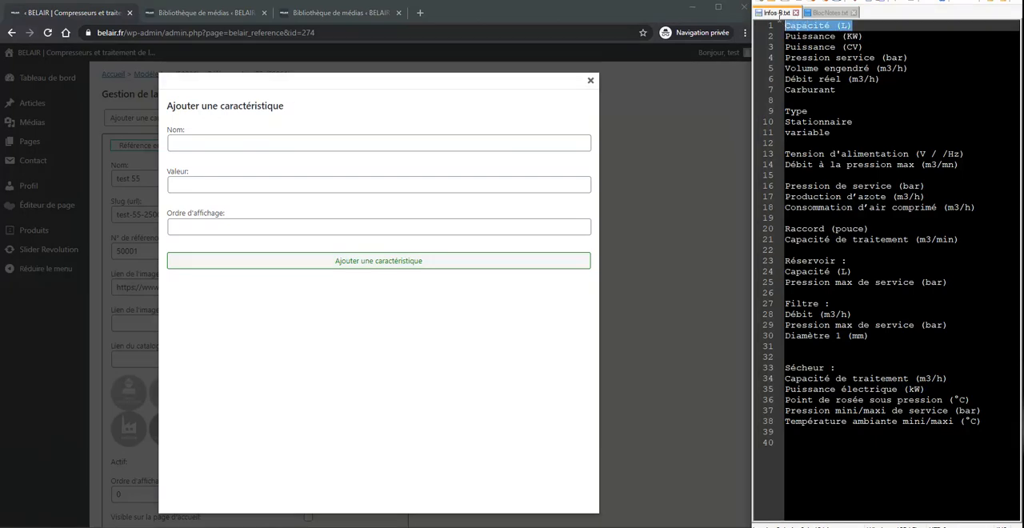
pyautogui.click(379, 143)
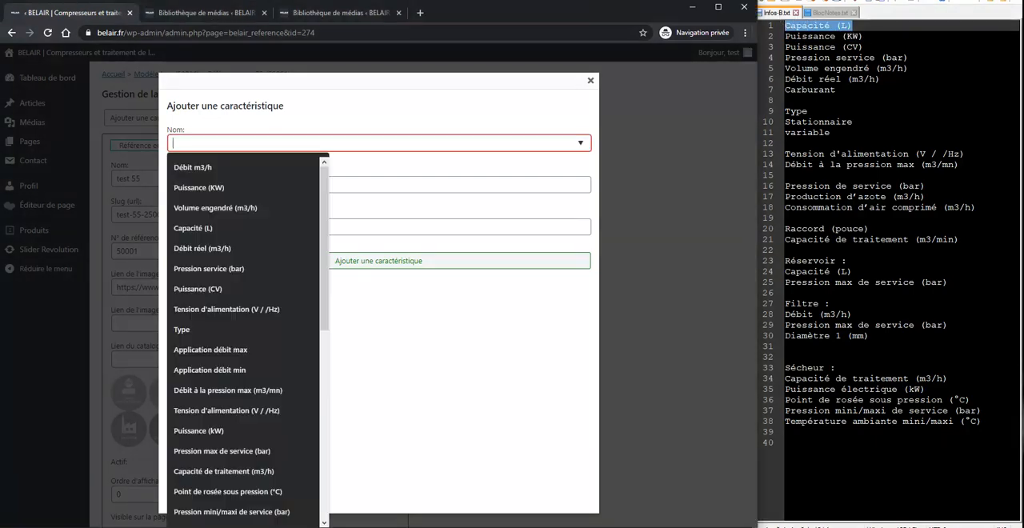
pyautogui.hotkey('ctrl', 'v')
pyautogui.press('Tab')
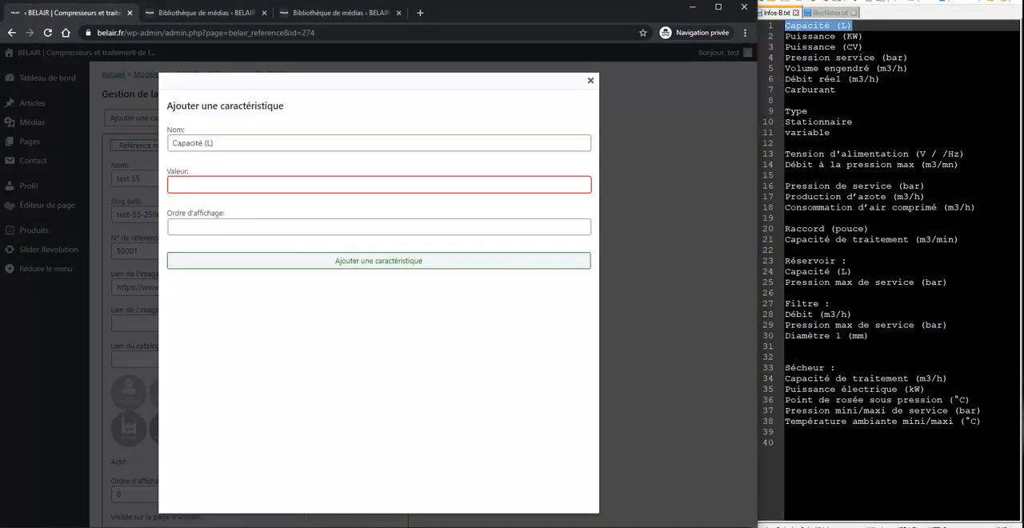
pyautogui.write('50')
pyautogui.click(379, 228)
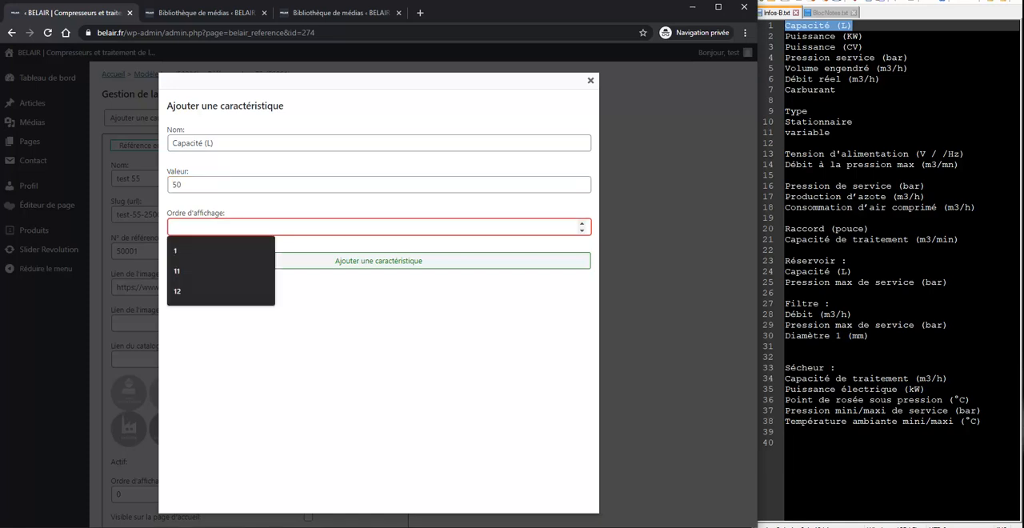
pyautogui.write('1')
pyautogui.press('Return')
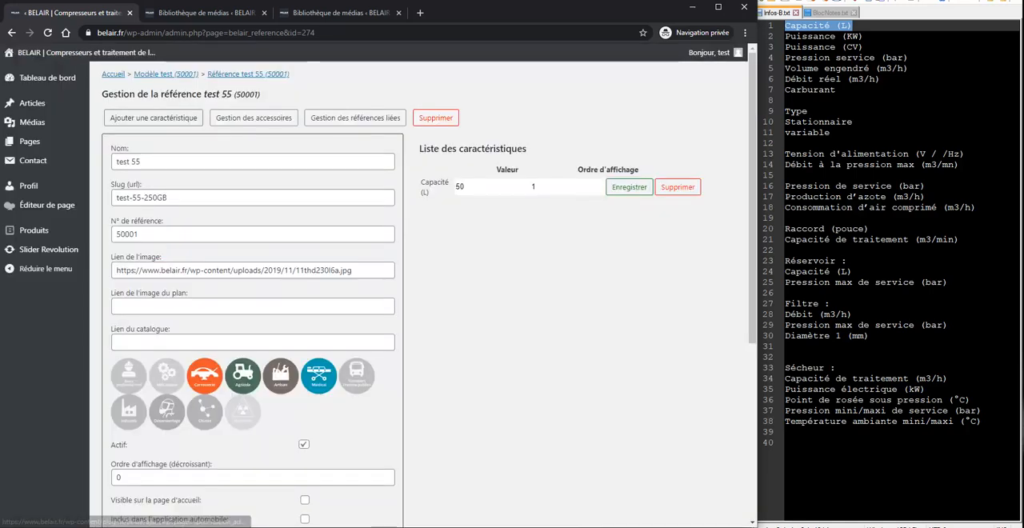
# Step: Add the characteristic "Puissance (KW)", copied from Infos-B.txt, with value 20 and display order 2
pyautogui.click(153, 117)
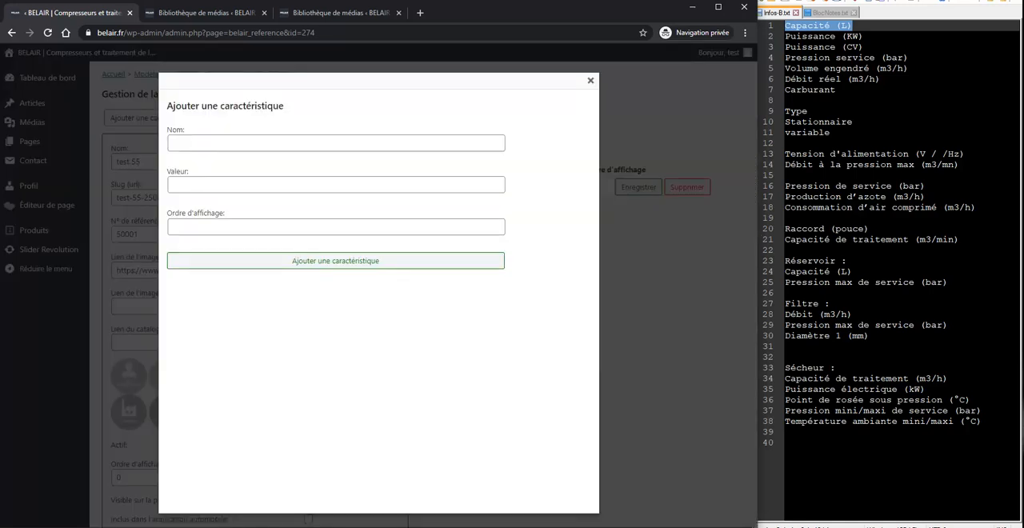
pyautogui.moveTo(865, 37); pyautogui.dragTo(730, 39)
pyautogui.hotkey('ctrl', 'c')
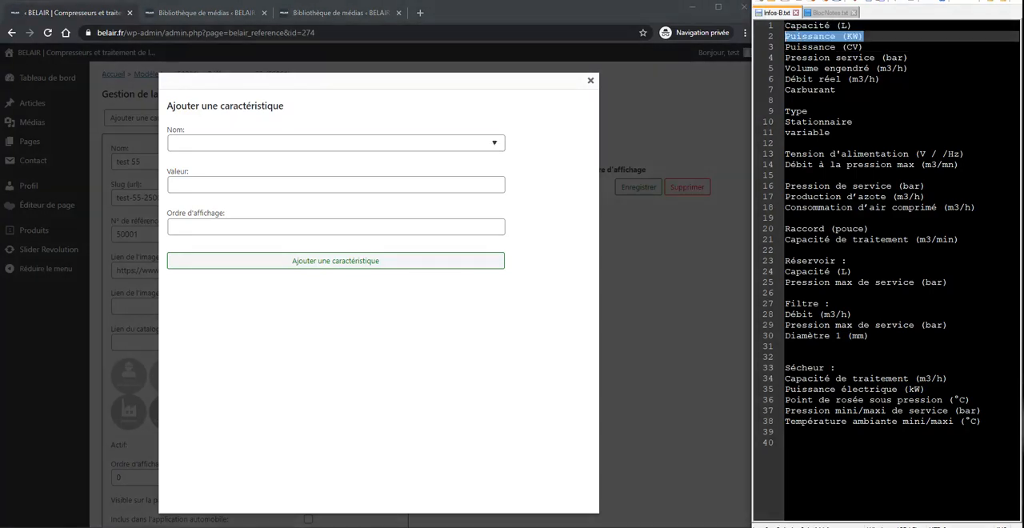
pyautogui.click(320, 143)
pyautogui.hotkey('ctrl', 'v')
pyautogui.click(320, 185)
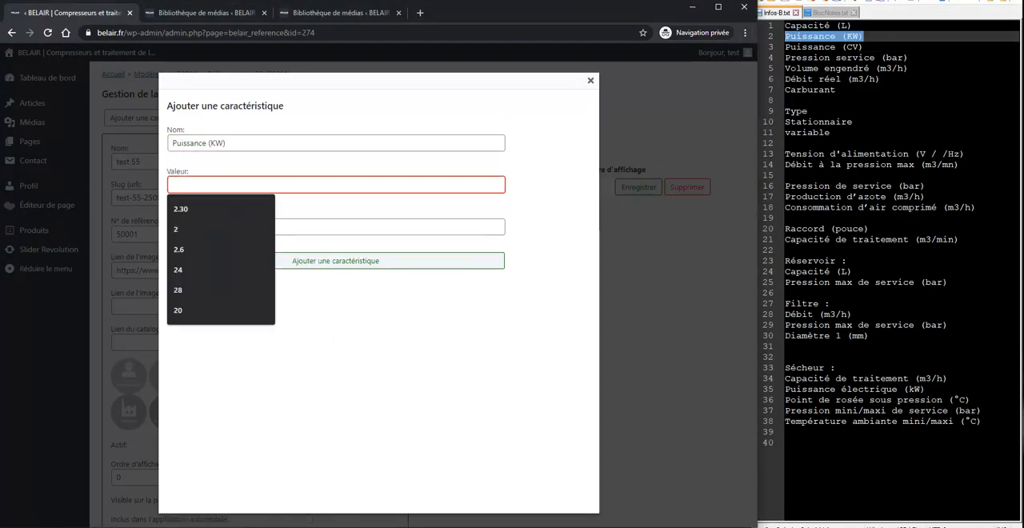
pyautogui.write('20')
pyautogui.press('Tab')
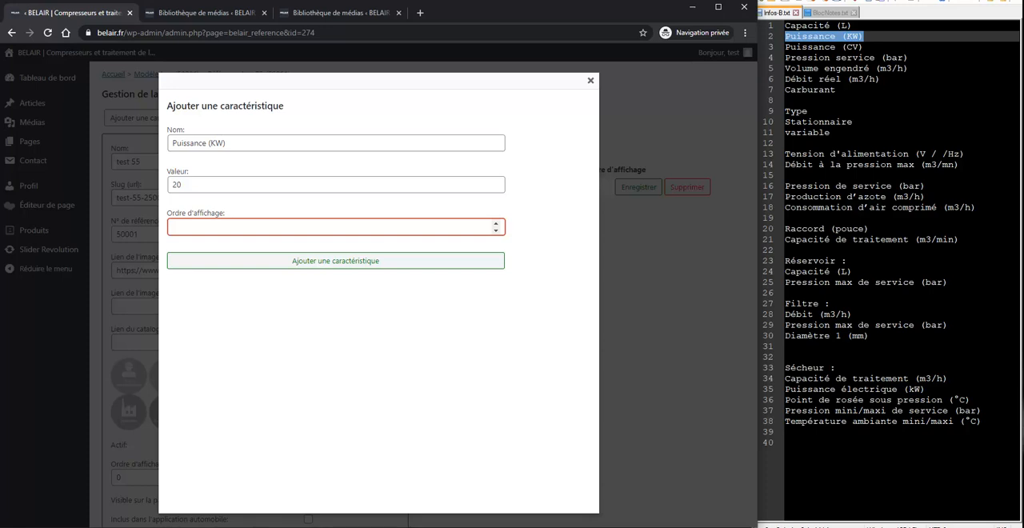
pyautogui.write('2')
pyautogui.press('Return')
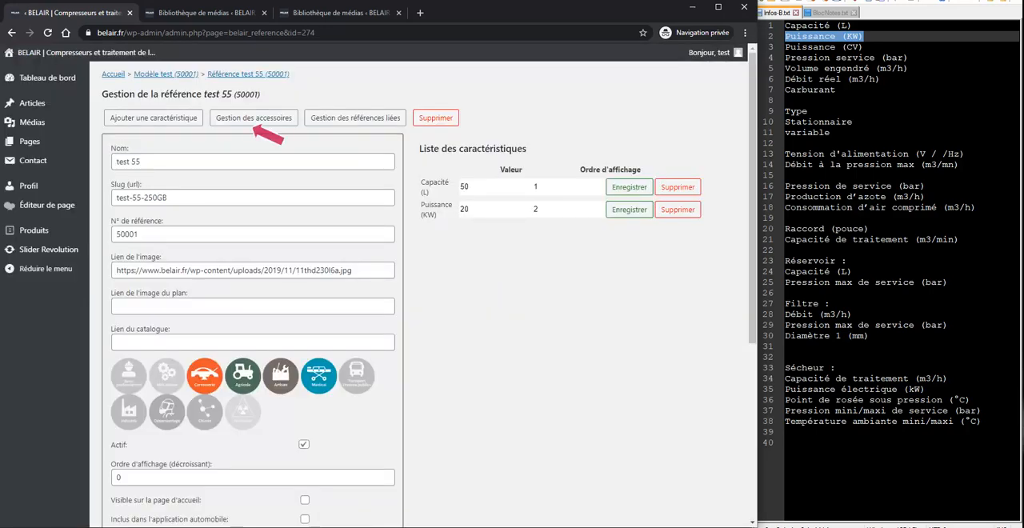
# Step: Search the accessories for "d" and link "Coude 90° M/F galva" SID 920 201 to the reference
pyautogui.click(255, 123)
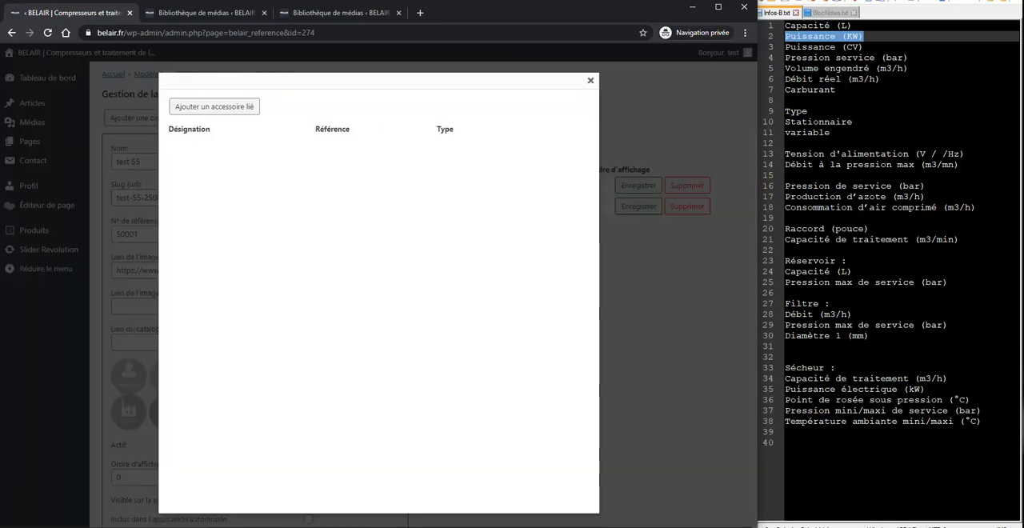
pyautogui.click(254, 108)
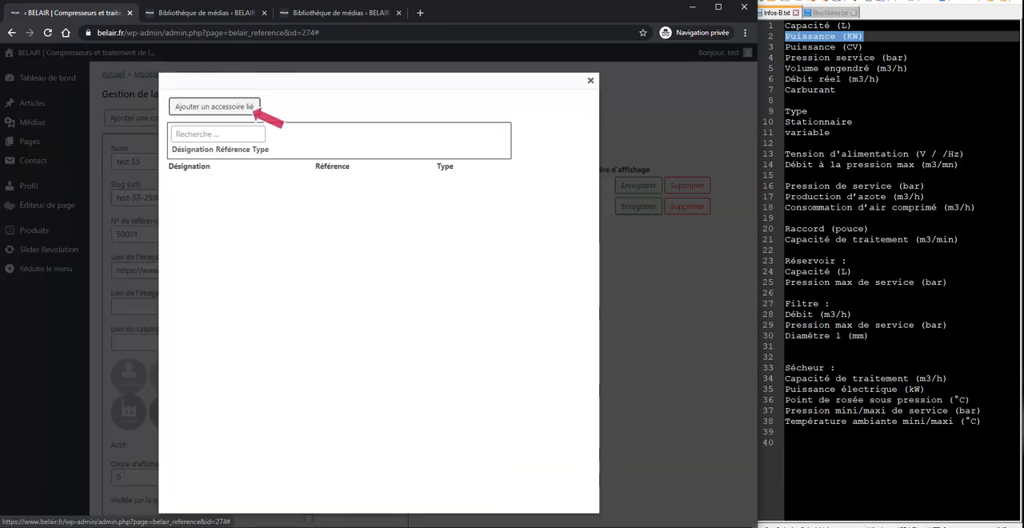
pyautogui.click(176, 141)
pyautogui.write('d')
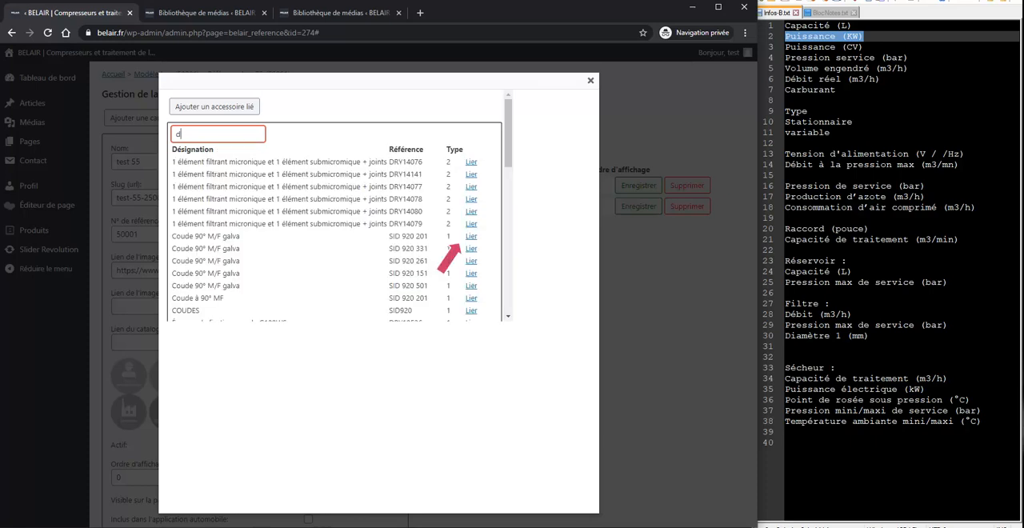
pyautogui.click(471, 236)
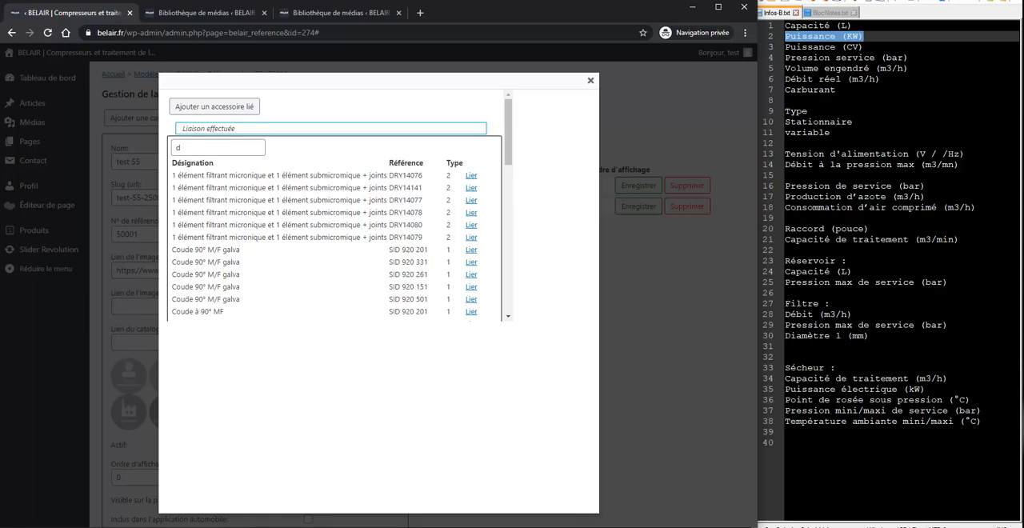
pyautogui.scroll(-7, 383, 145)
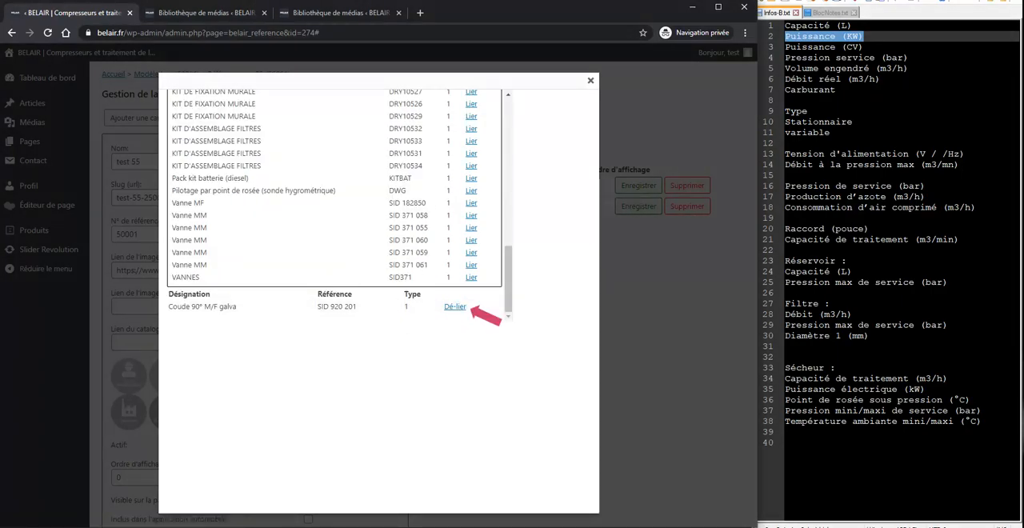
pyautogui.press('Escape')
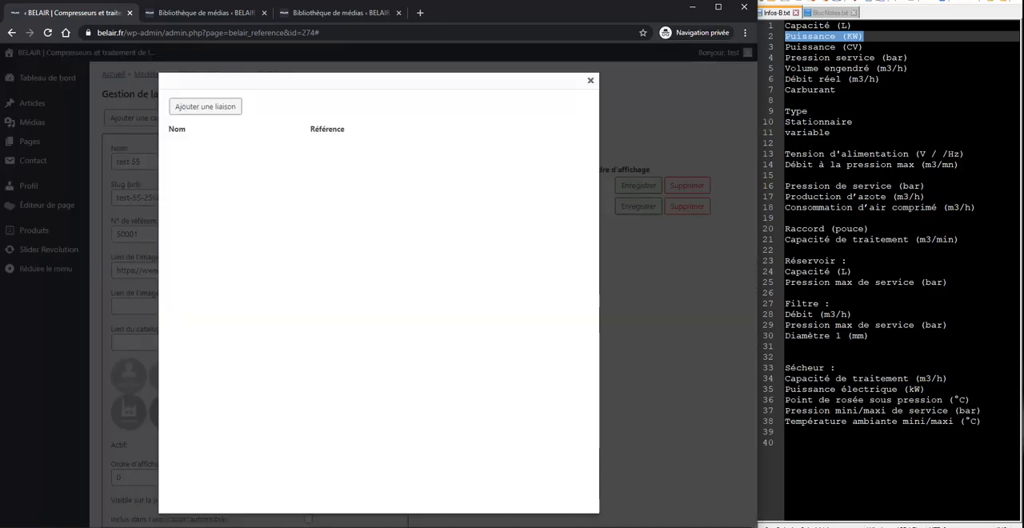
# Step: Search the linkable references for "55" and link ENCAV 55 (BCMP1143970V) and both ENCAP55 references (BCMP1143970 and BCMP1143969)
pyautogui.click(205, 107)
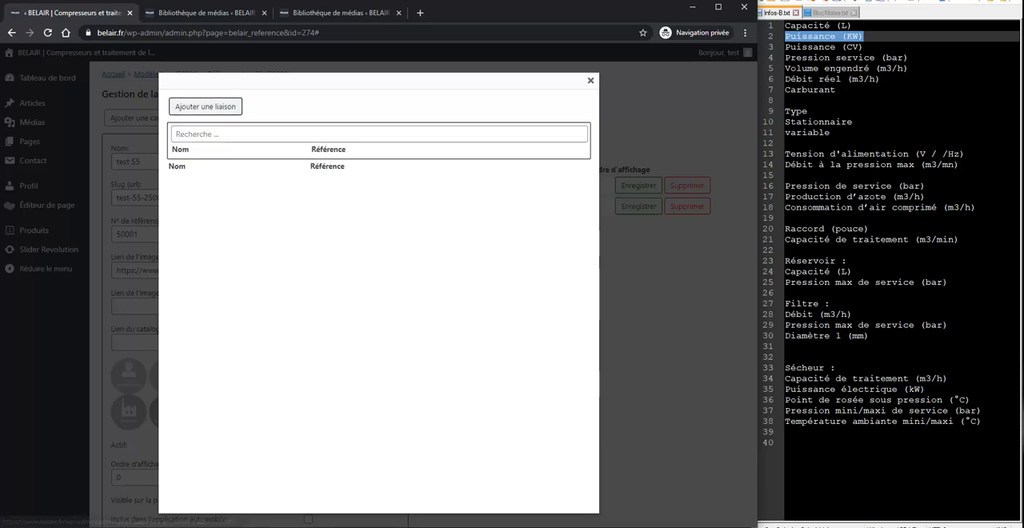
pyautogui.click(232, 135)
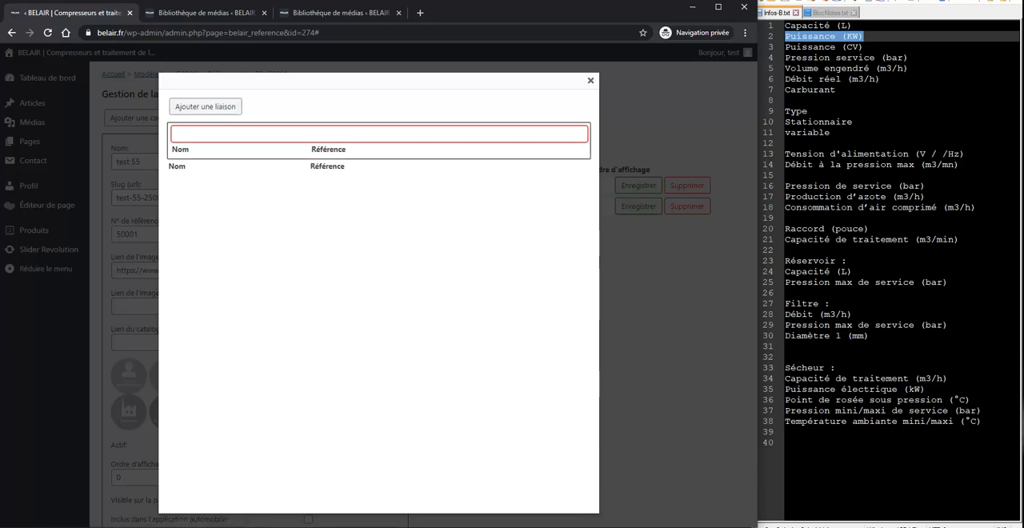
pyautogui.write('55')
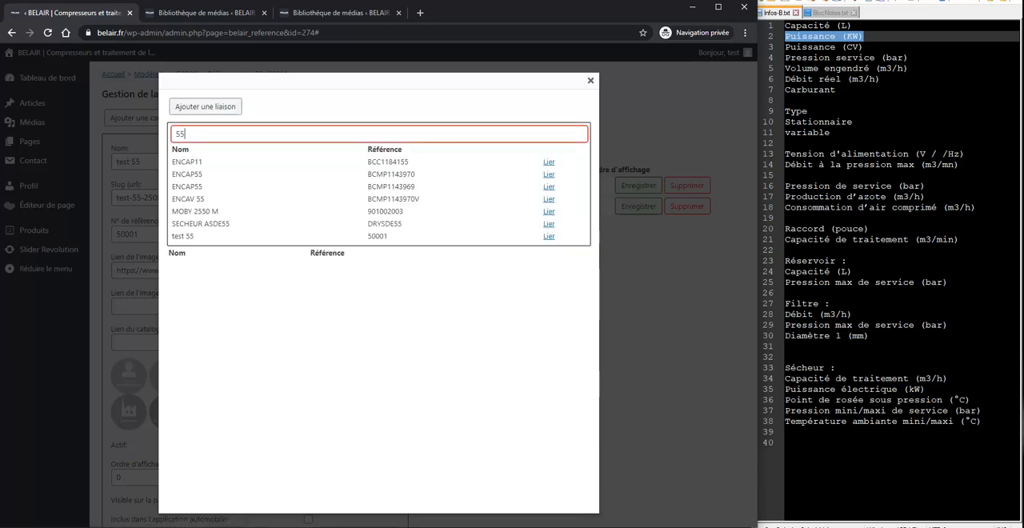
pyautogui.click(549, 199)
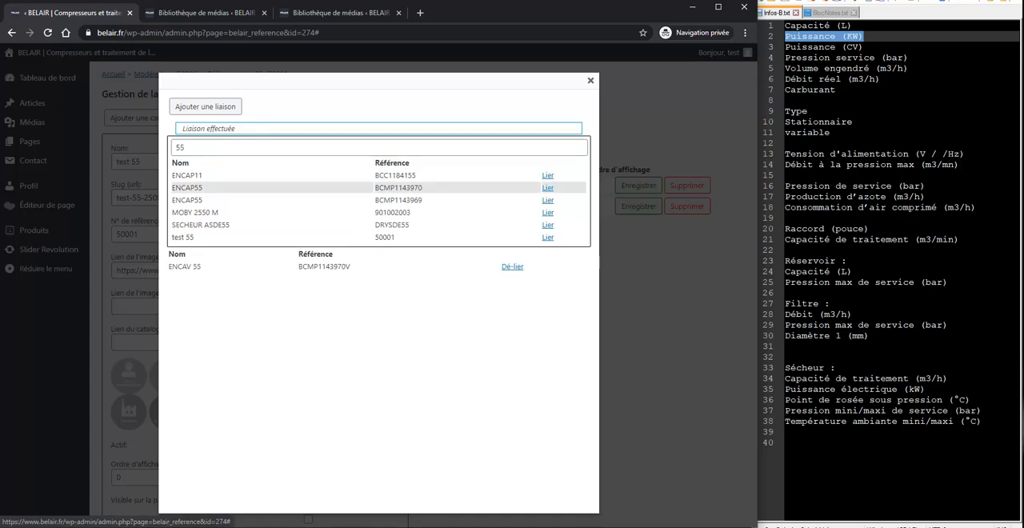
pyautogui.click(548, 187)
pyautogui.click(547, 187)
# Step: Link the SECHEUR ASDE55 reference, unlink it again and close the linked references
pyautogui.click(545, 200)
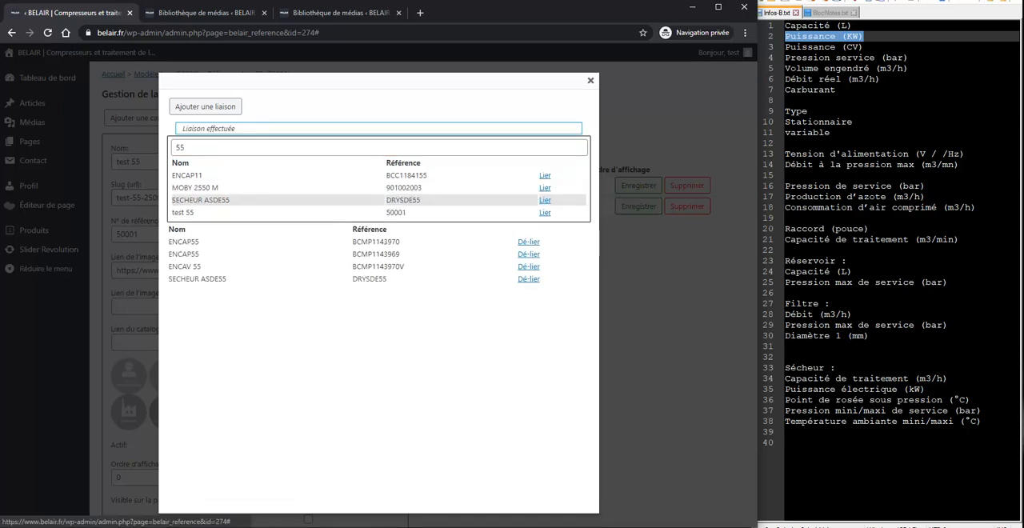
pyautogui.click(528, 279)
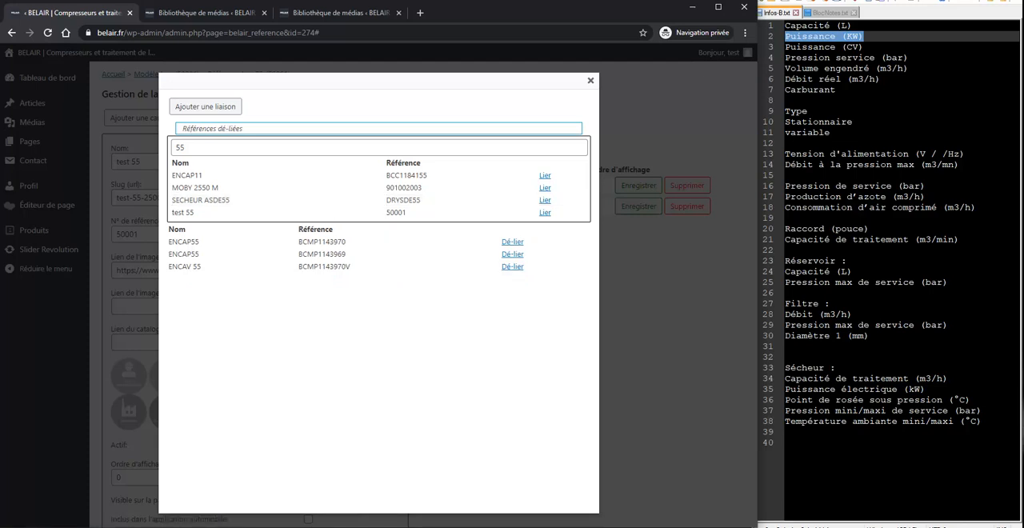
pyautogui.click(590, 81)
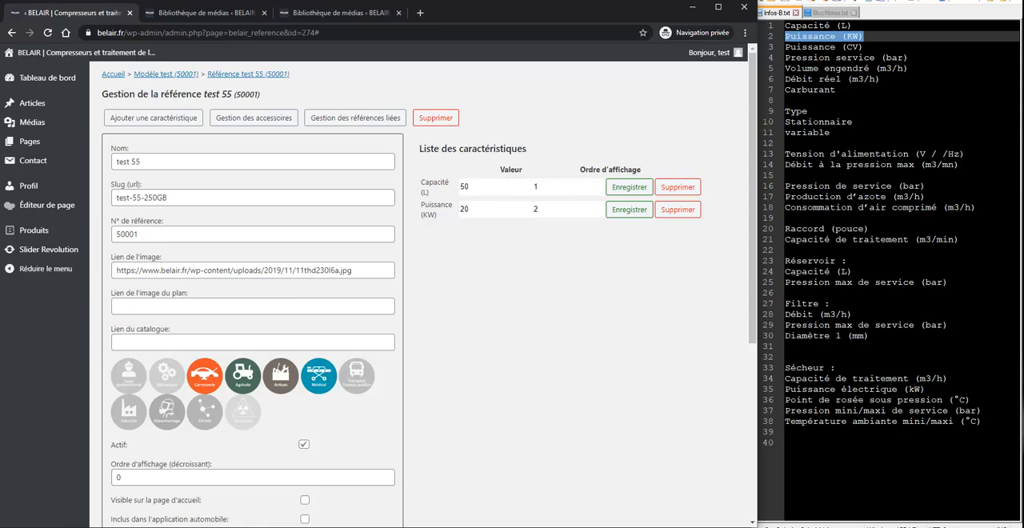
# Step: Save reference "test 55" and return to the start of its form
pyautogui.scroll(-4, 176, 503)
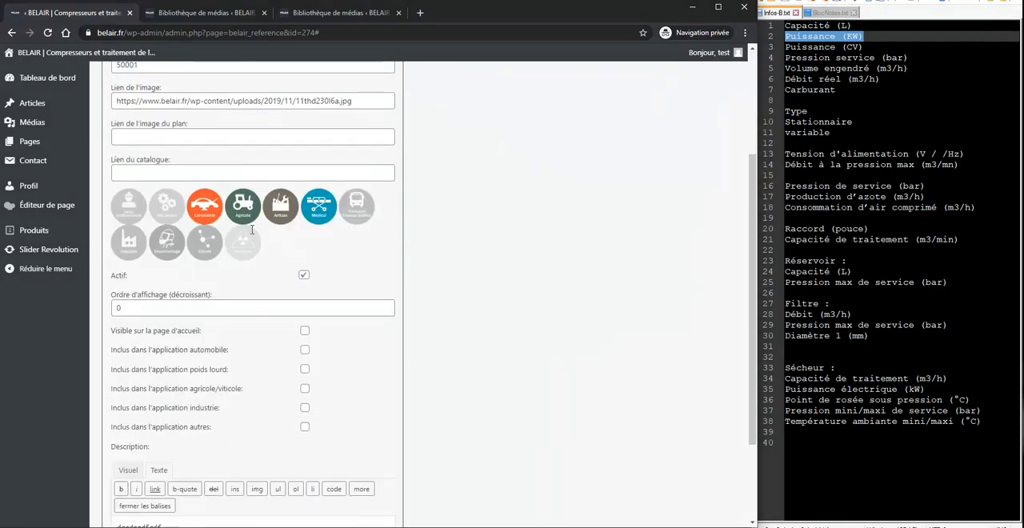
pyautogui.click(224, 480)
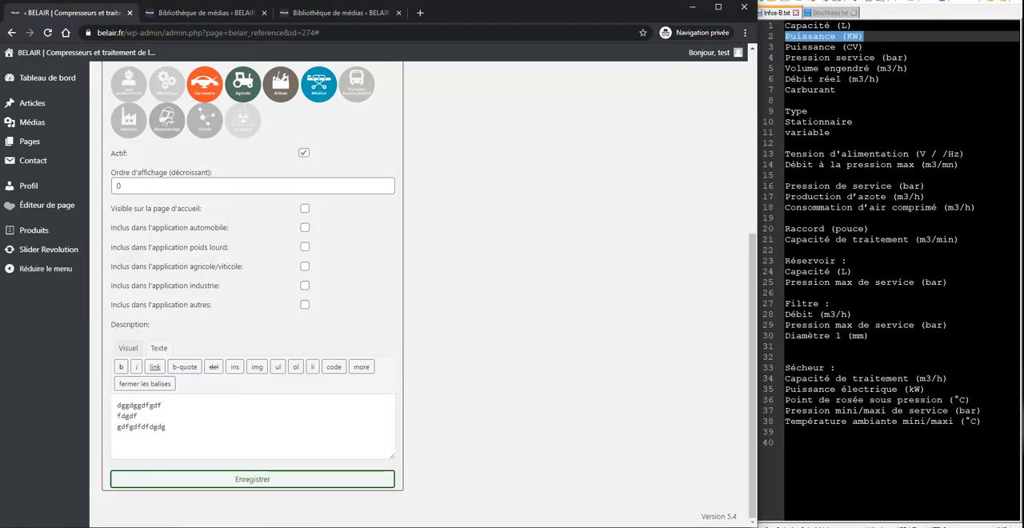
pyautogui.scroll(4, 259, 259)
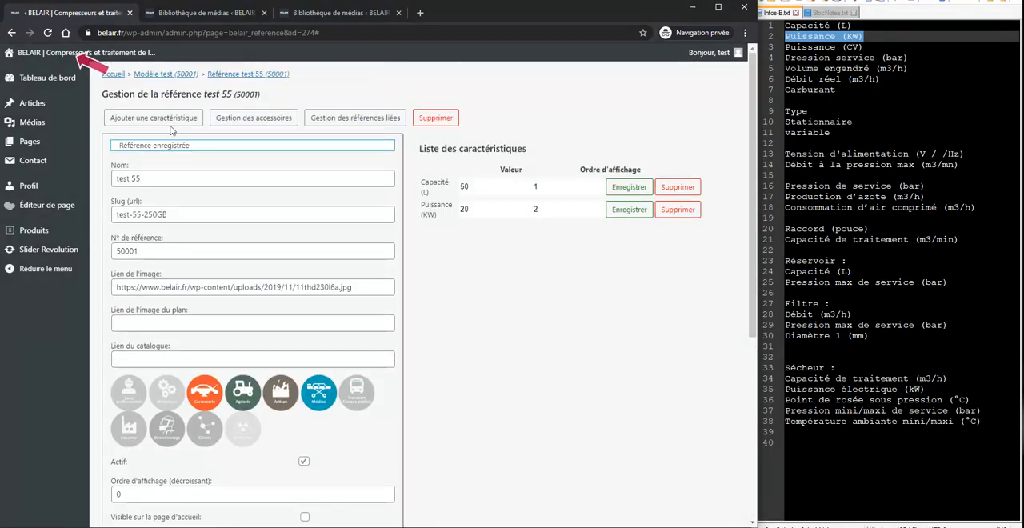
# Step: Open the public BELAIR site in a new tab, search for "test" and open the "test 55 (50001)" product page
pyautogui.moveTo(83, 53)
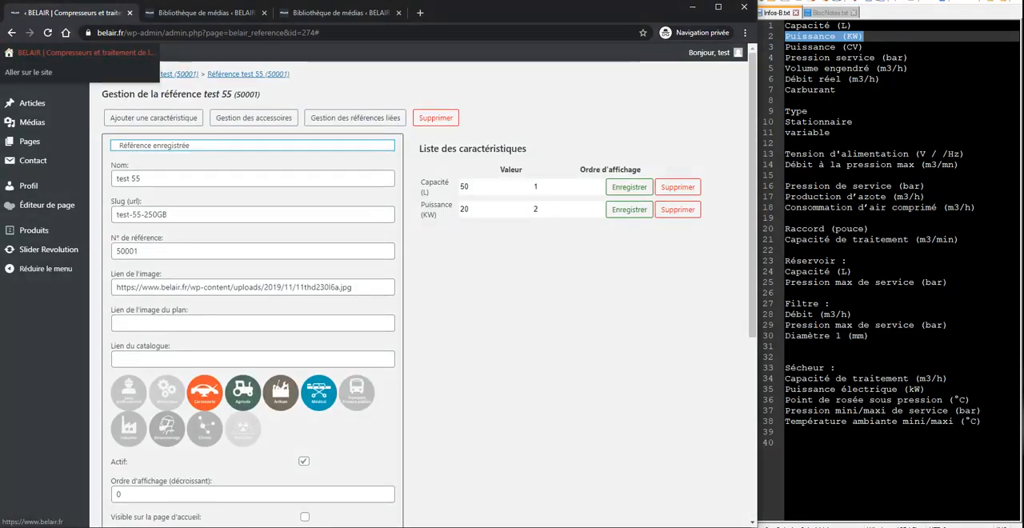
pyautogui.rightClick(55, 69)
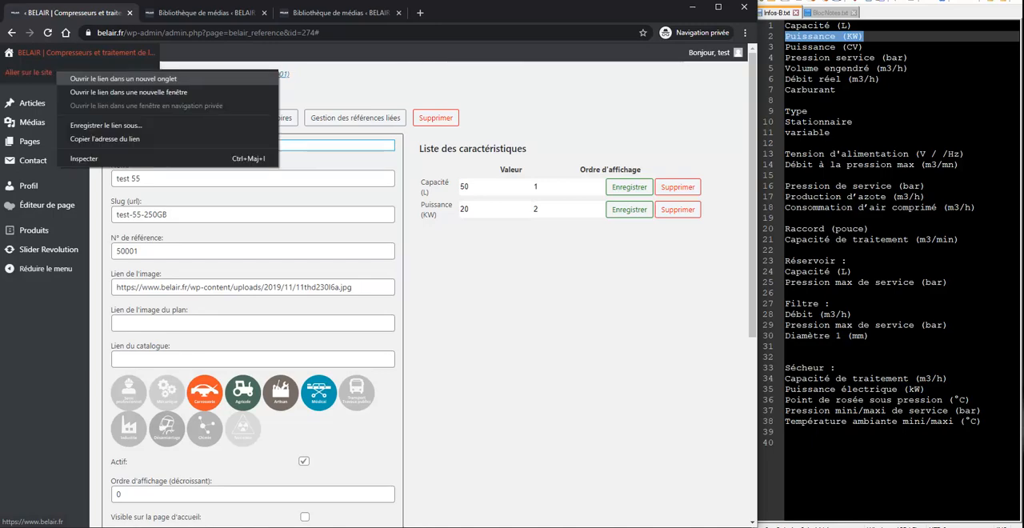
pyautogui.click(120, 78)
pyautogui.click(475, 13)
pyautogui.click(337, 115)
pyautogui.write('test')
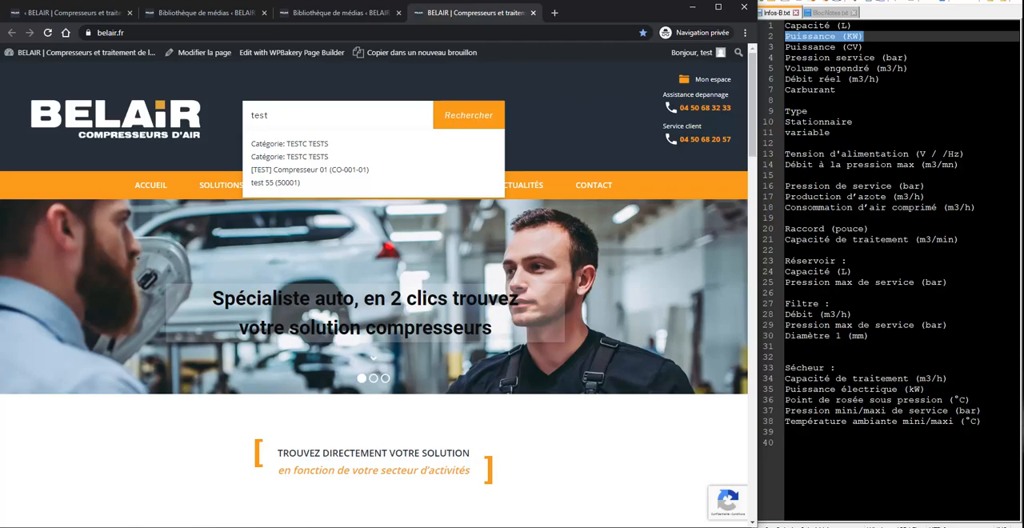
pyautogui.click(276, 183)
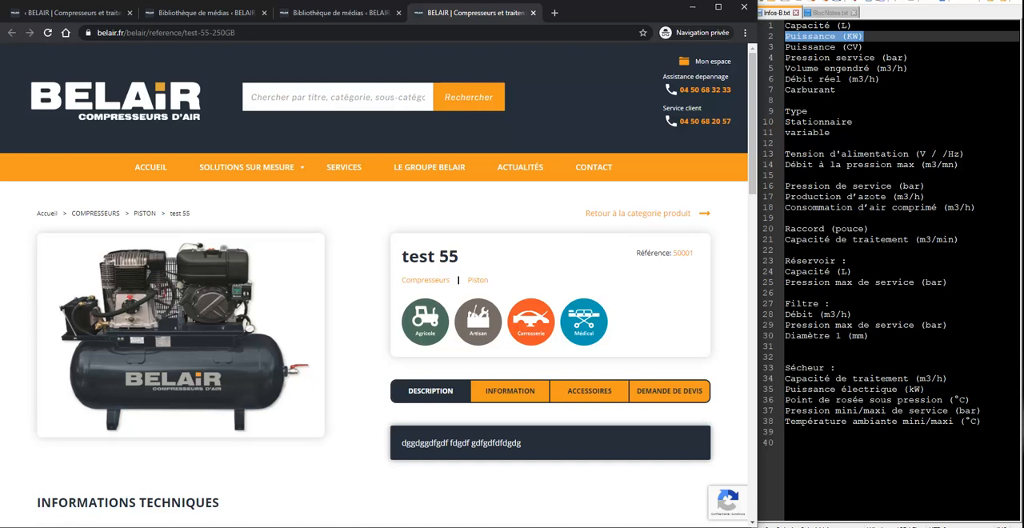
# Step: Examine the public "test 55" page: enlarged product image, description, technical information, accessories, suggested references and quote request form
pyautogui.click(181, 335)
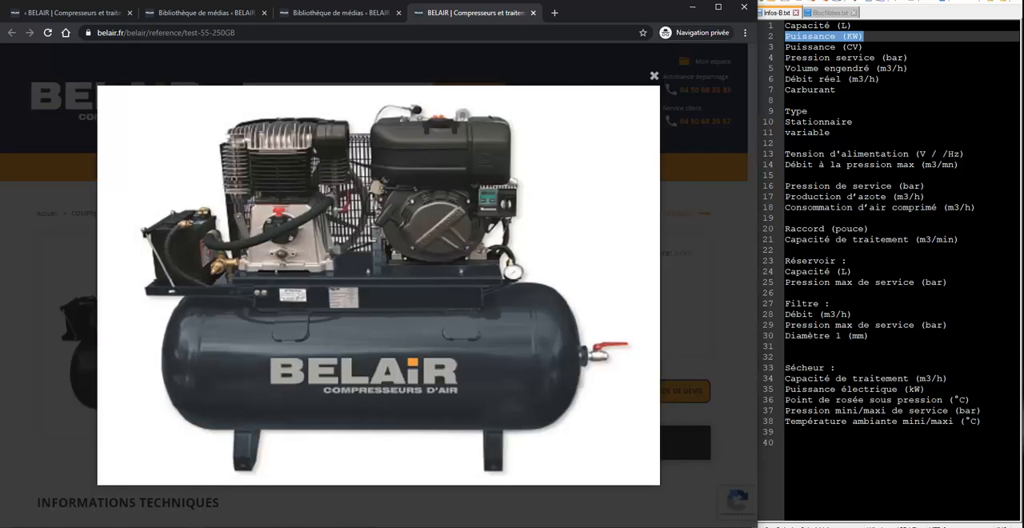
pyautogui.press('Escape')
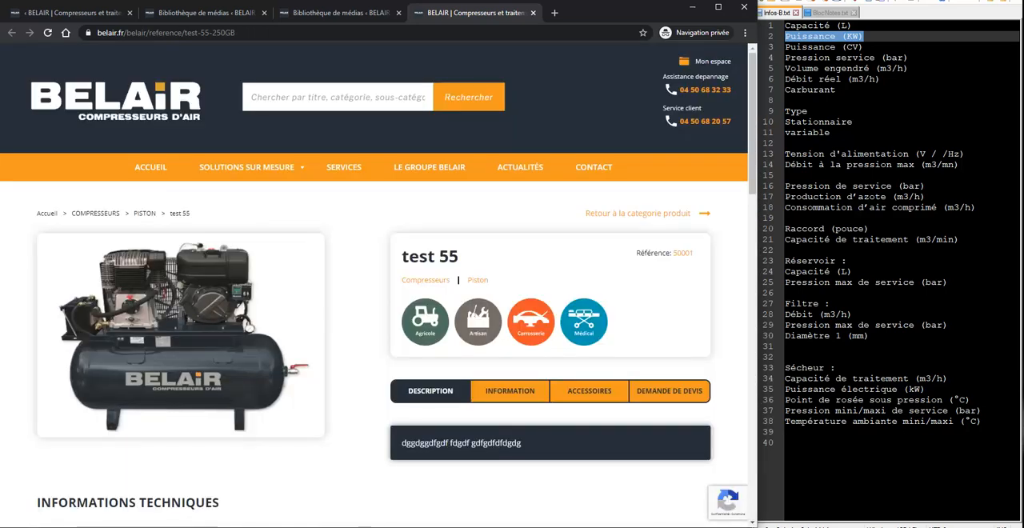
pyautogui.scroll(-1, 402, 413)
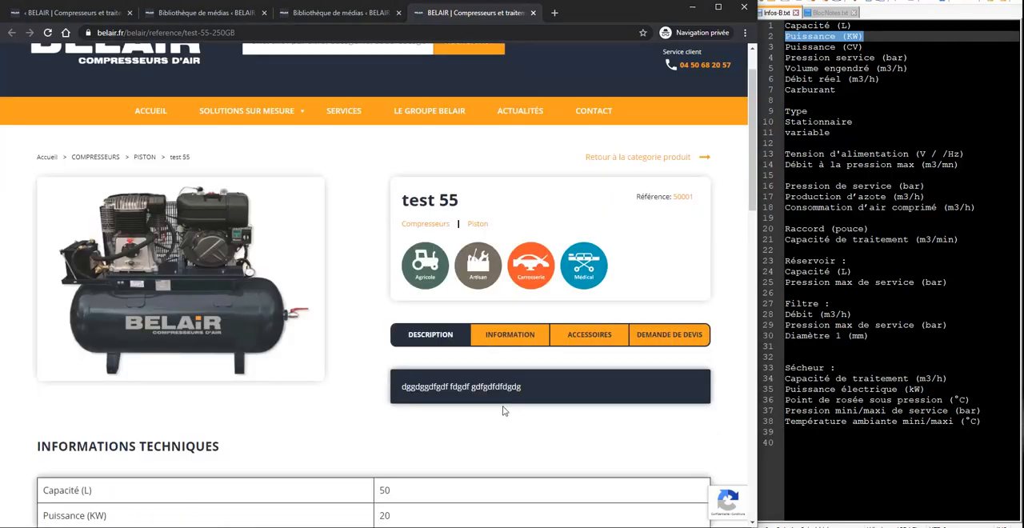
pyautogui.scroll(-3, 157, 416)
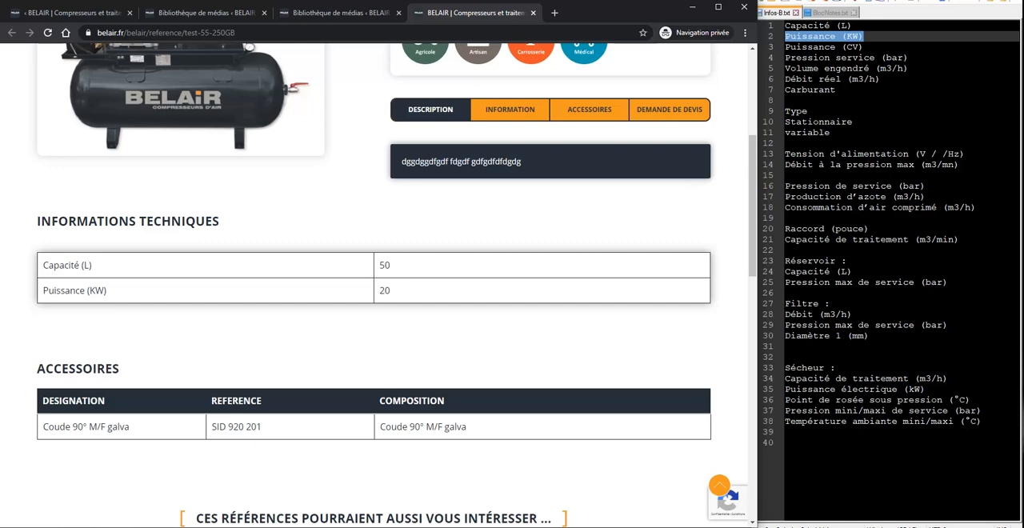
pyautogui.scroll(-2, 103, 221)
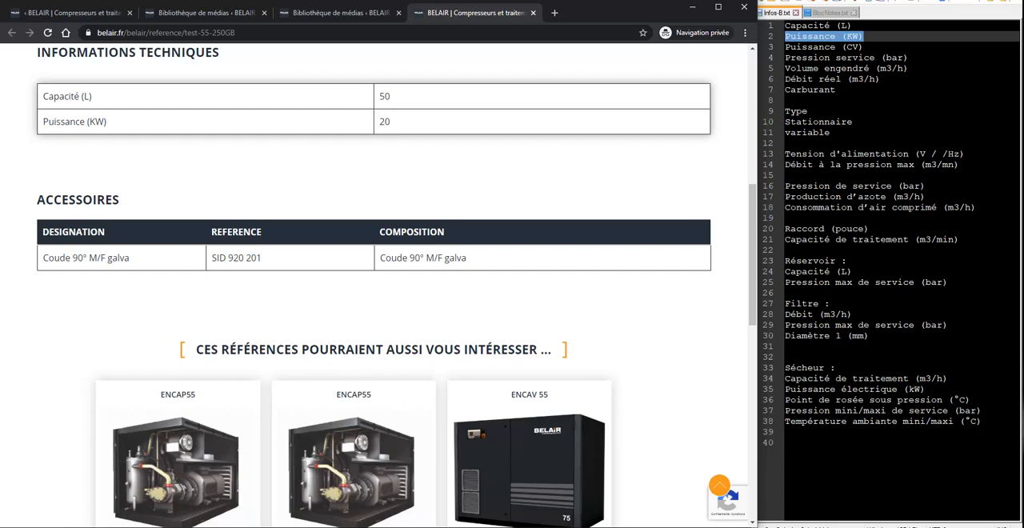
pyautogui.scroll(-2, 160, 440)
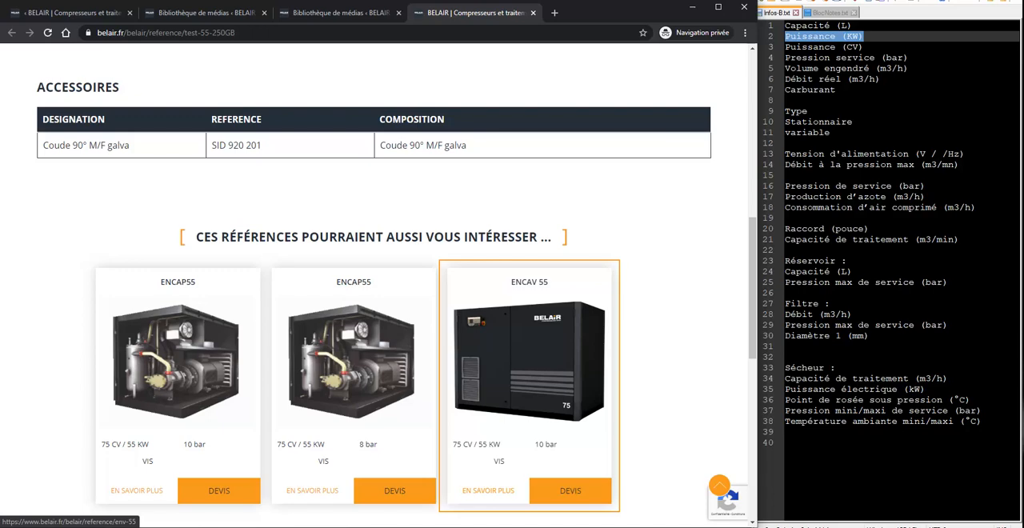
pyautogui.scroll(-4, 498, 370)
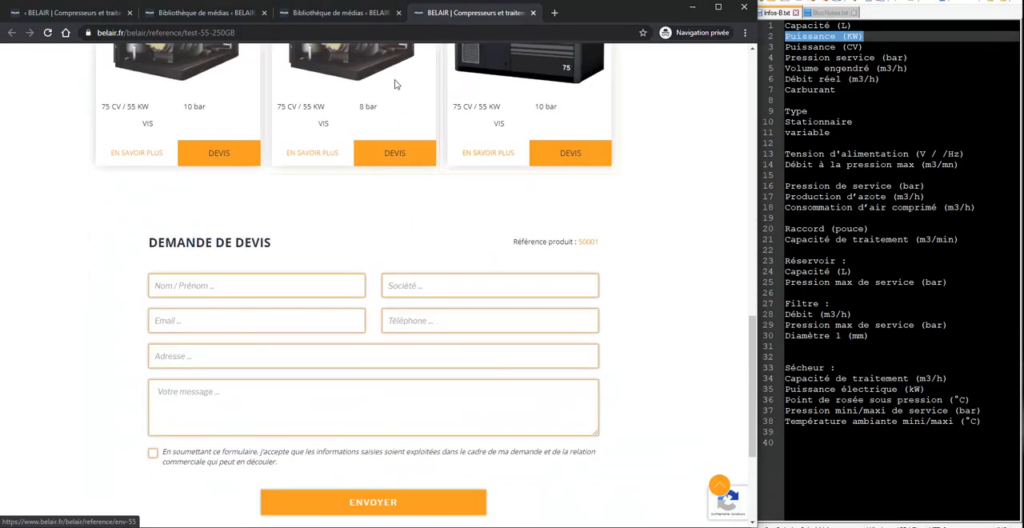
# Step: Return to the administration page of reference "test 55" (50001) and delete the reference, confirming the deletion
pyautogui.click(72, 12)
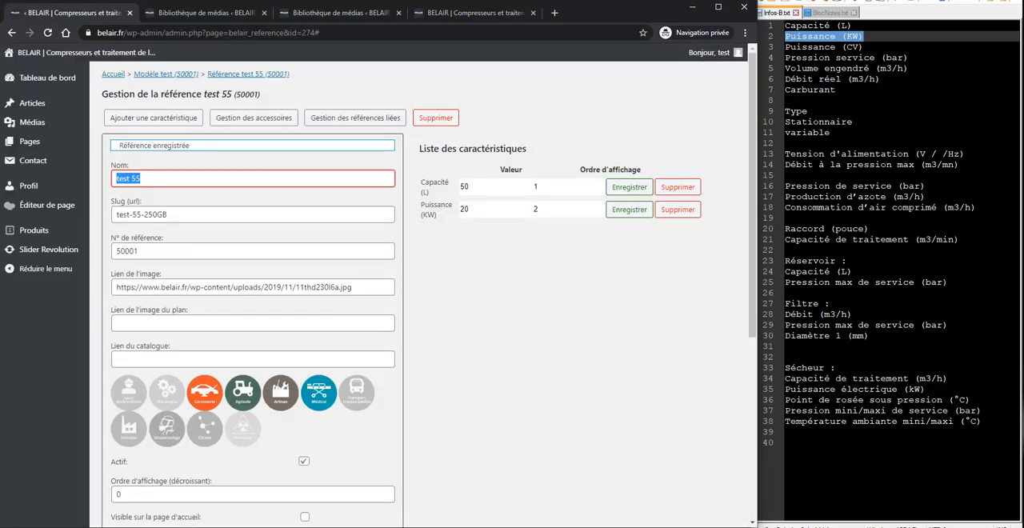
pyautogui.scroll(-1, 393, 268)
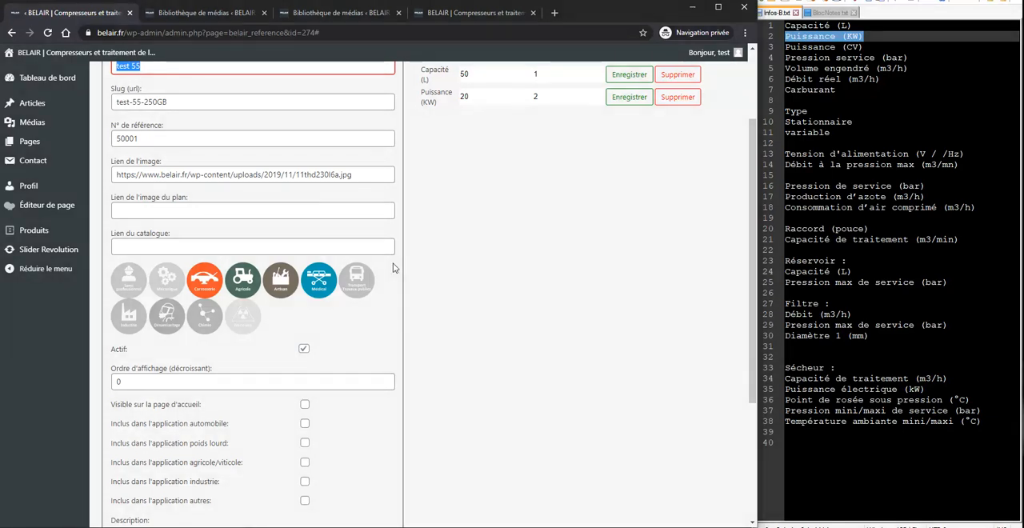
pyautogui.scroll(1, 392, 268)
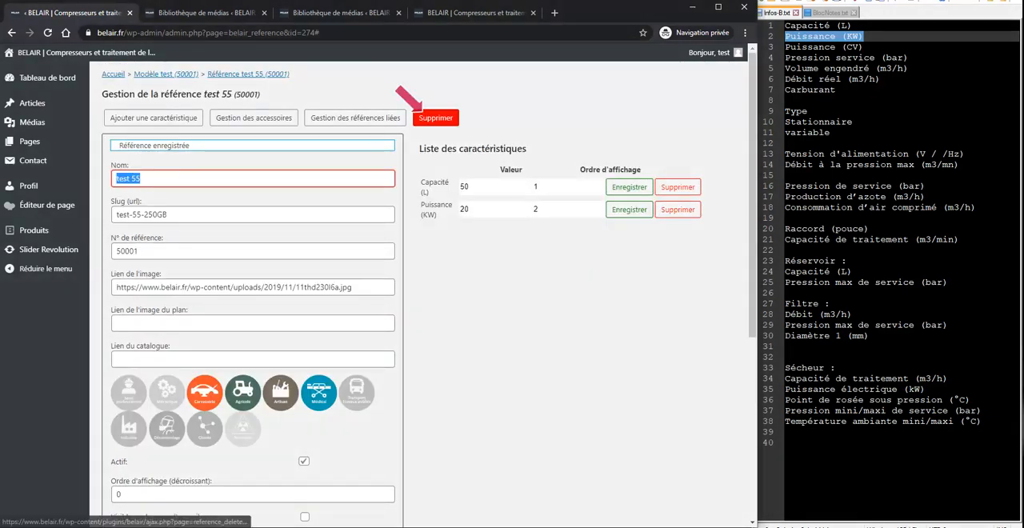
pyautogui.click(435, 118)
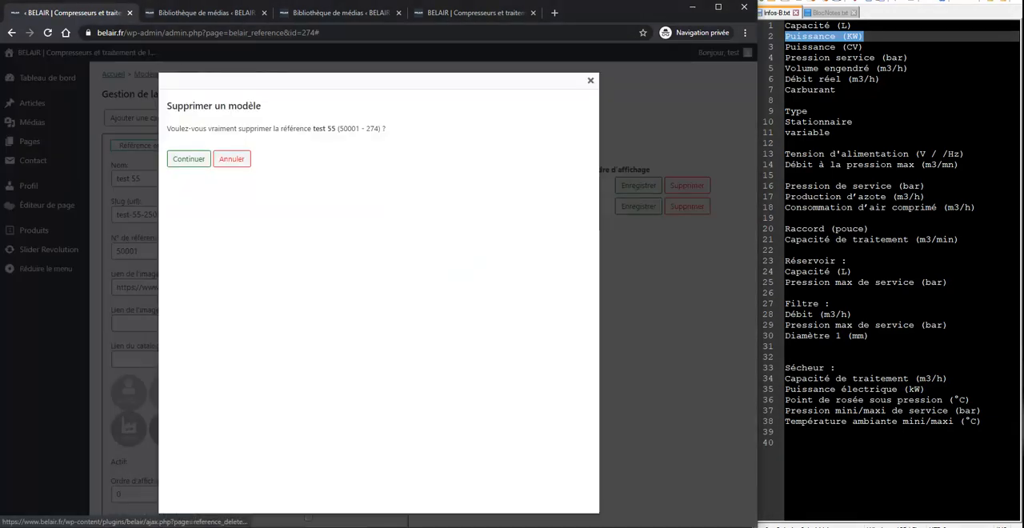
pyautogui.click(189, 158)
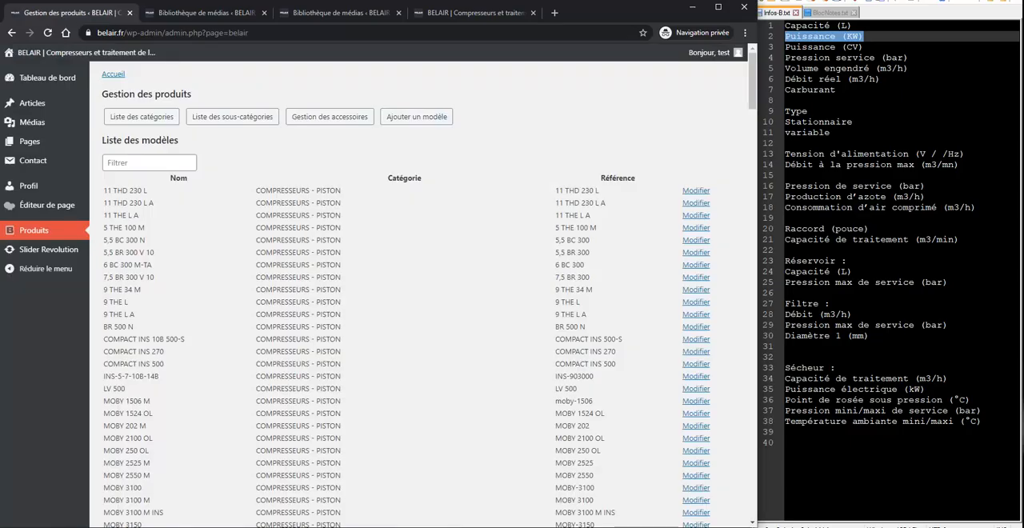